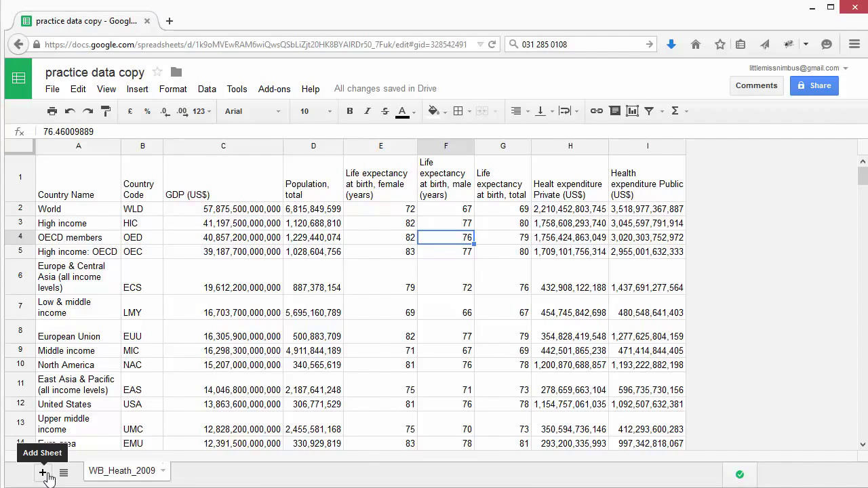
Step: Add a new sheet and link its cell B1 to the GDP header with =WB_Heath_2009!C1
left_click(46, 474)
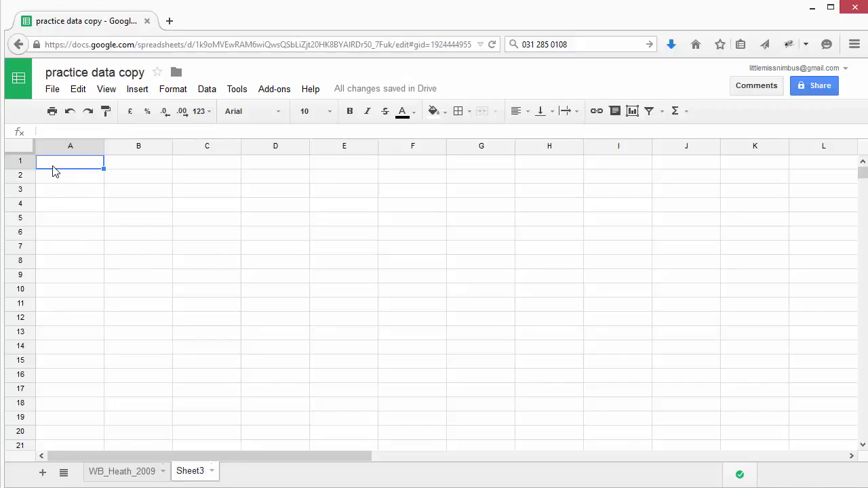
left_click(134, 166)
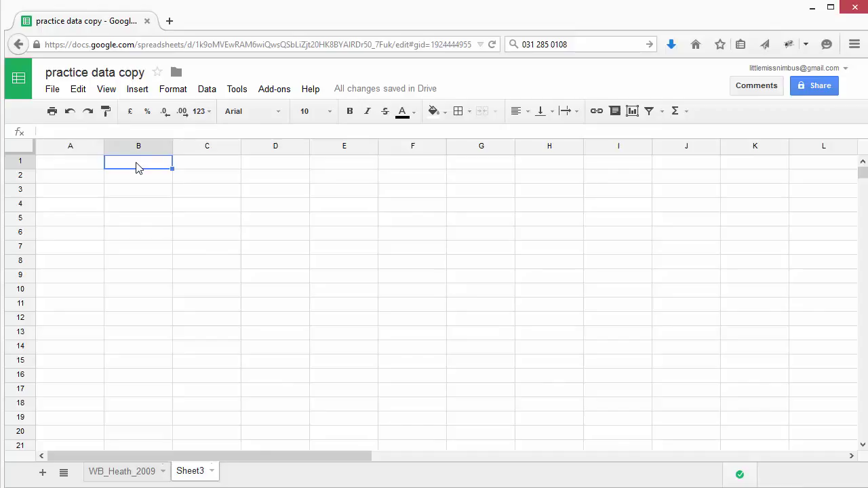
type("=")
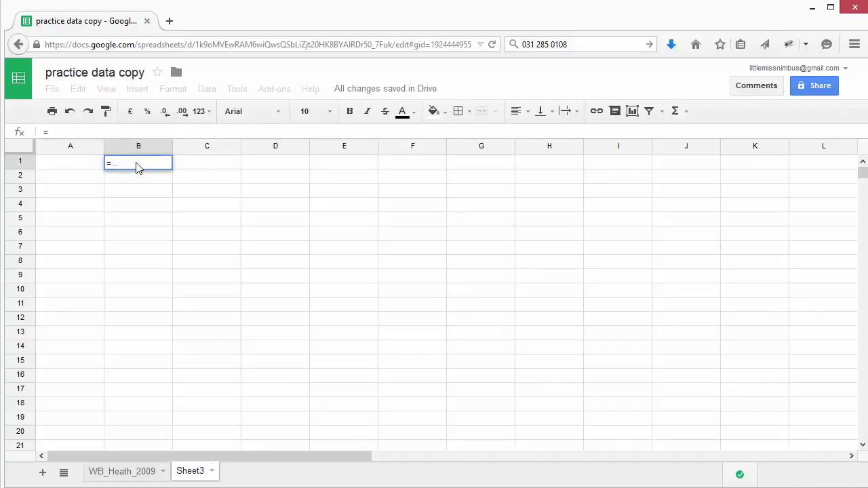
left_click(106, 472)
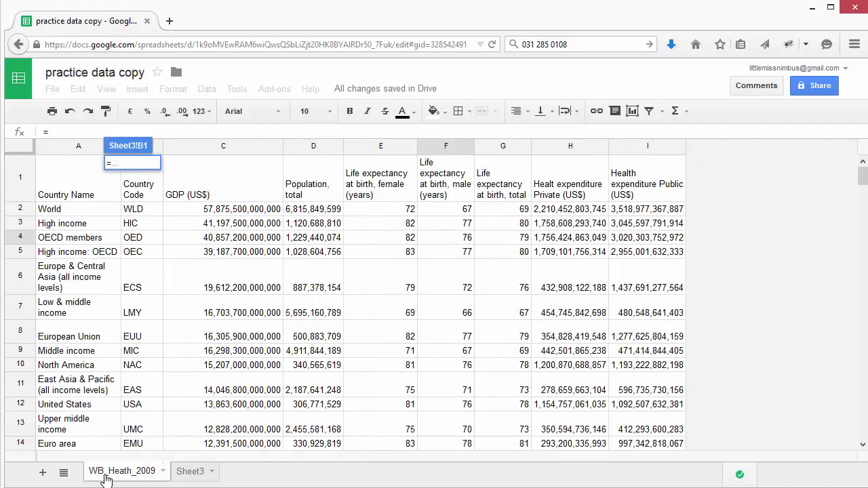
left_click(238, 192)
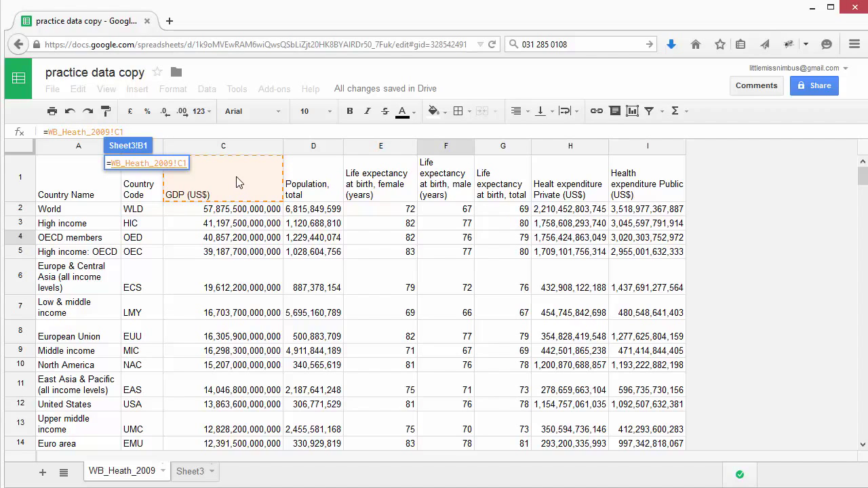
key("Return")
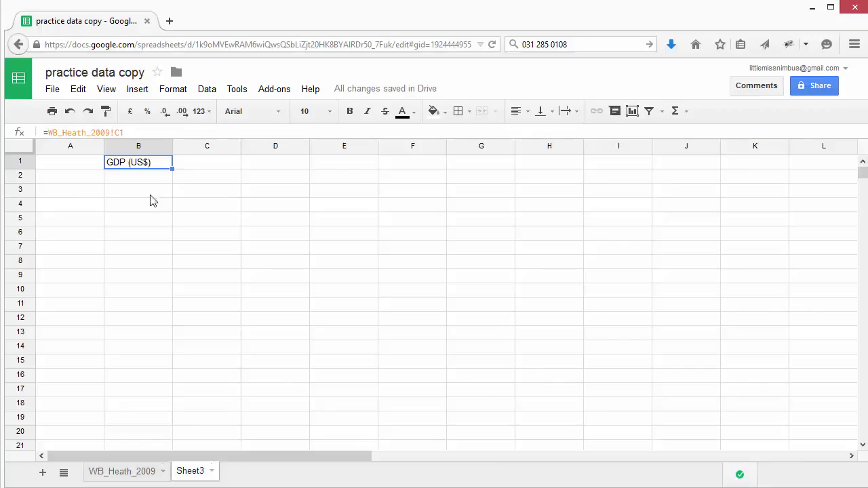
Step: Enter the row label "Minimum" in cell A2
left_click(84, 181)
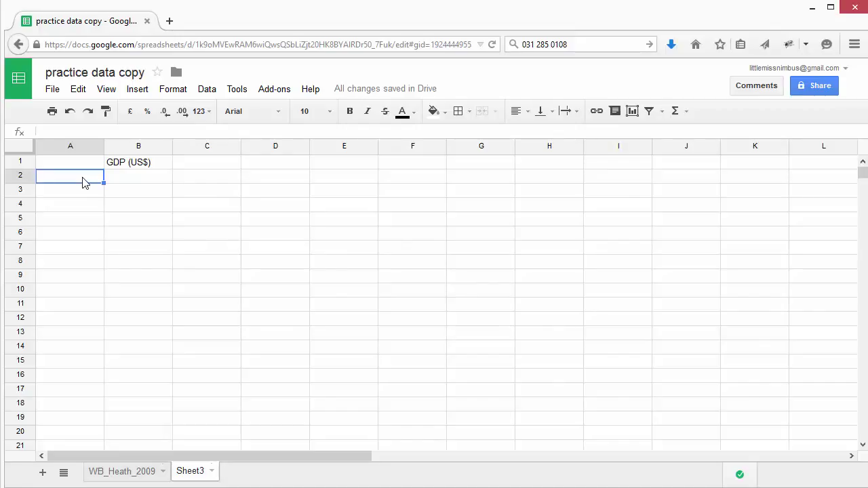
double_click(84, 182)
type("Minum")
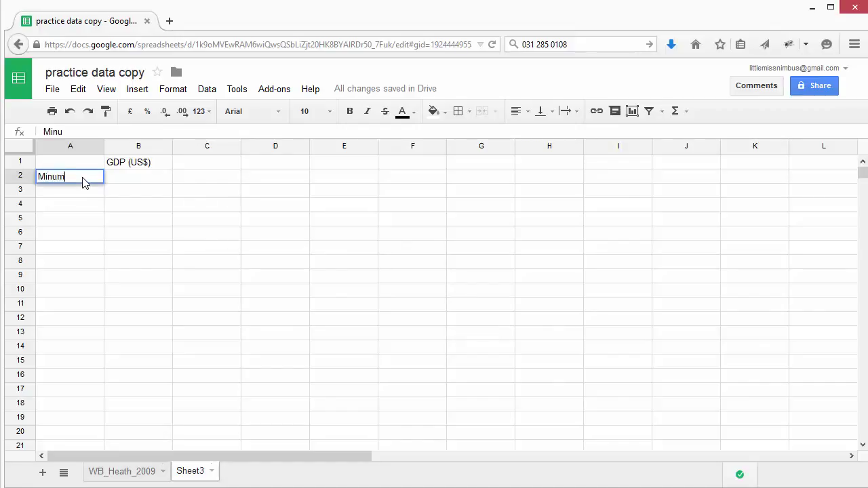
type("um")
left_click(59, 177)
key("BackSpace")
type("i")
left_click(114, 237)
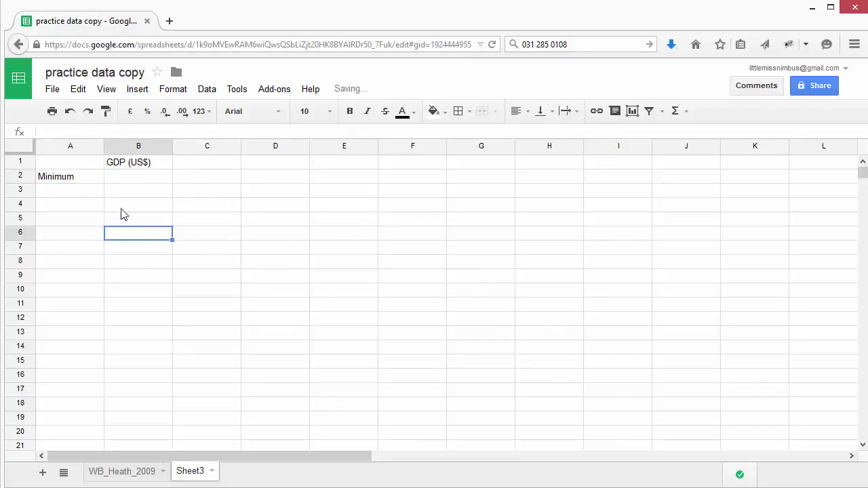
Step: Calculate the minimum GDP in cell B2 with =MIN(WB_Heath_2009!C:C)
left_click(129, 179)
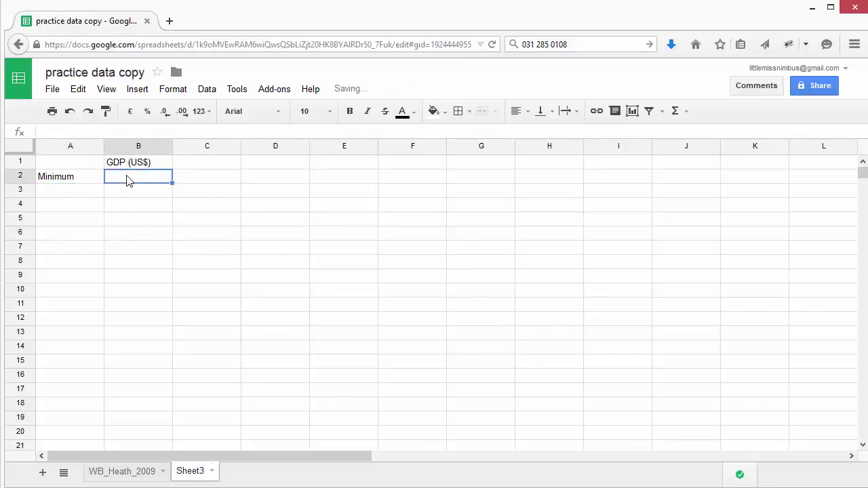
type("=")
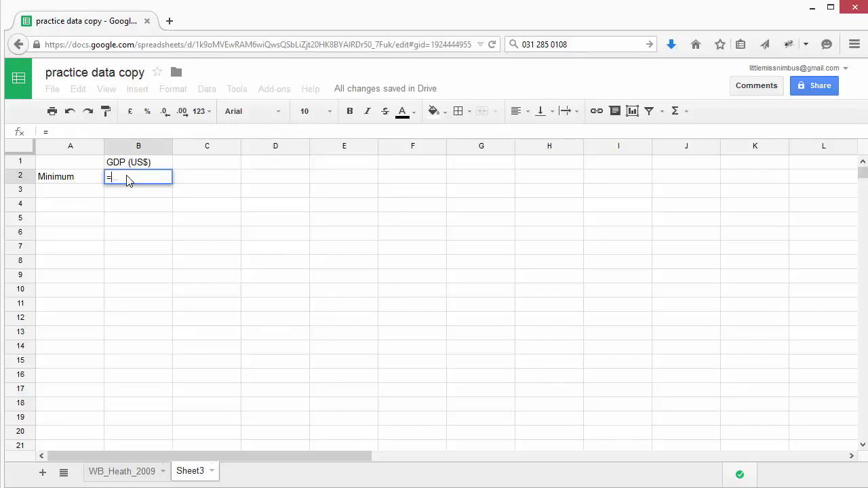
type("MI")
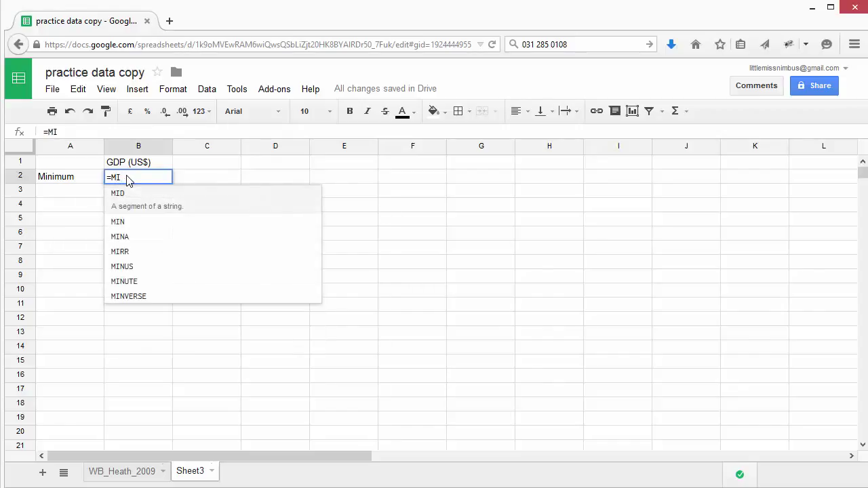
type("N")
left_click(121, 212)
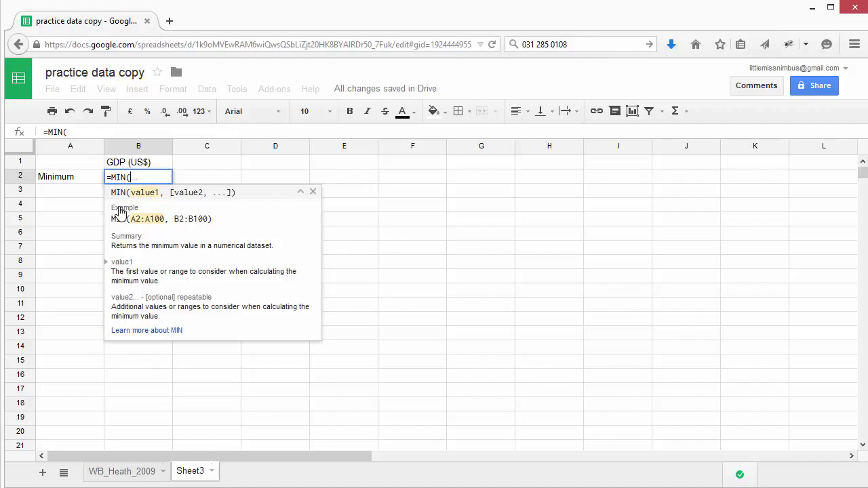
left_click(119, 473)
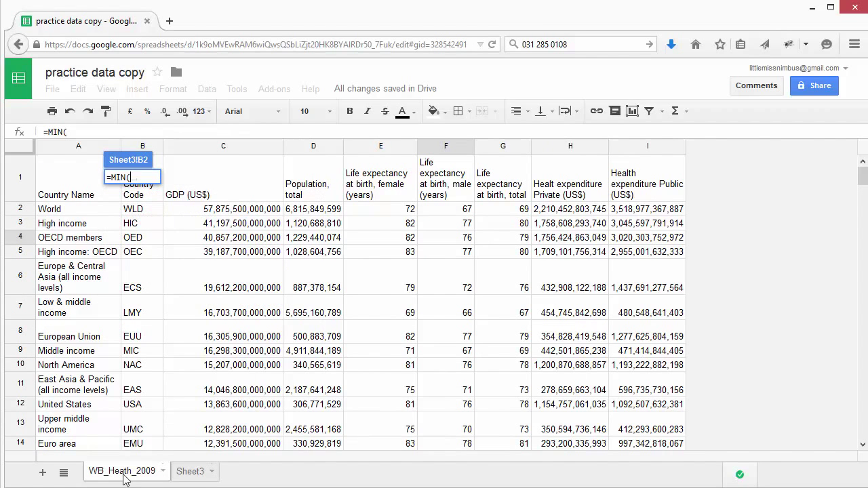
left_click(195, 153)
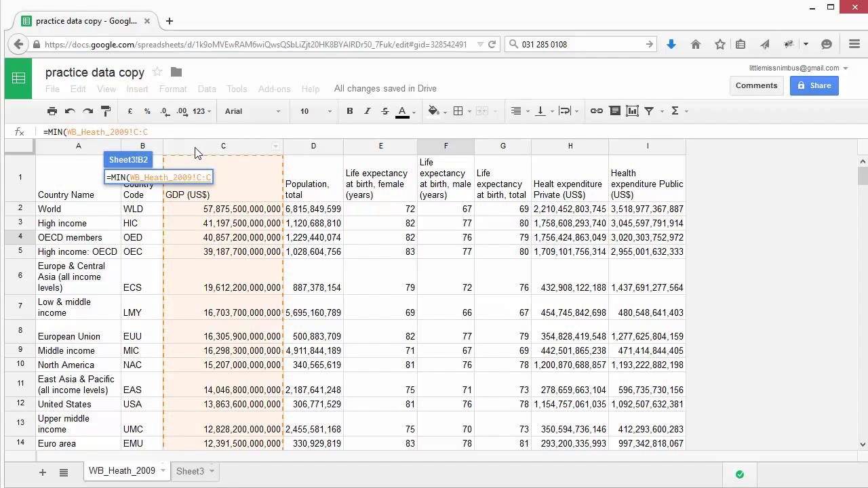
type(")")
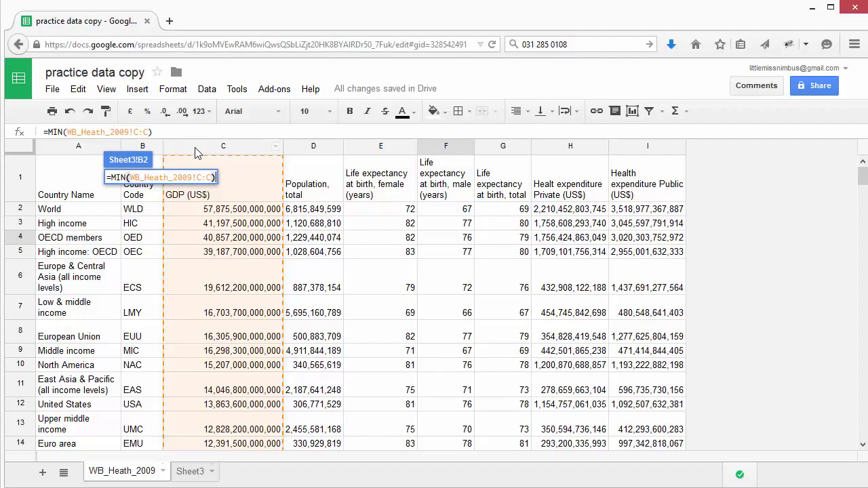
key("Return")
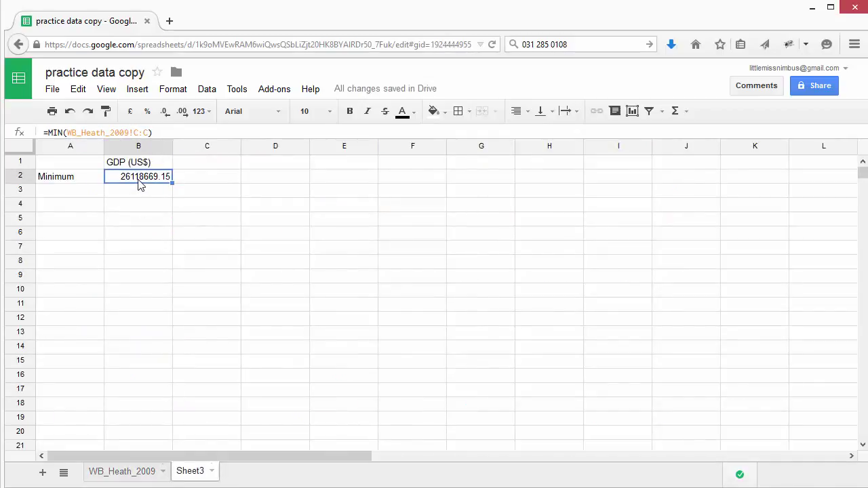
Step: Enter the row label "Maximum" in cell A3
left_click(71, 194)
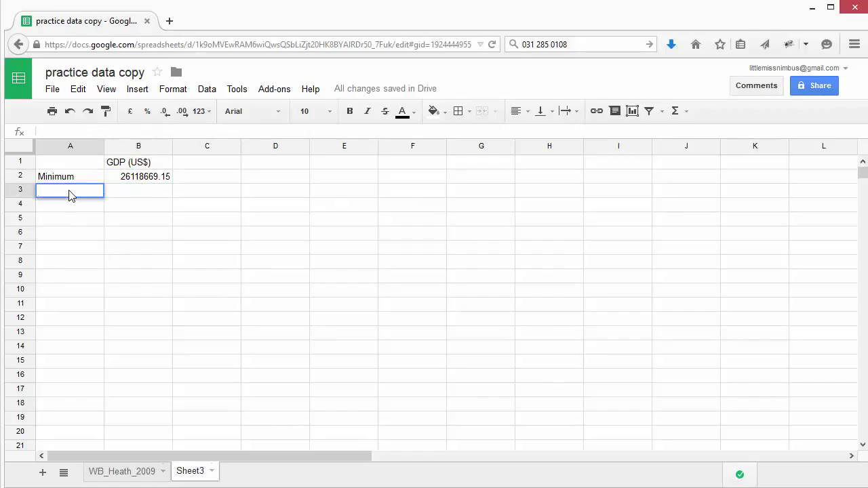
type("Maximum")
left_click(155, 251)
Step: Calculate the maximum GDP in cell B3 with =MAX(WB_Heath_2009!C:C)
left_click(124, 194)
double_click(125, 195)
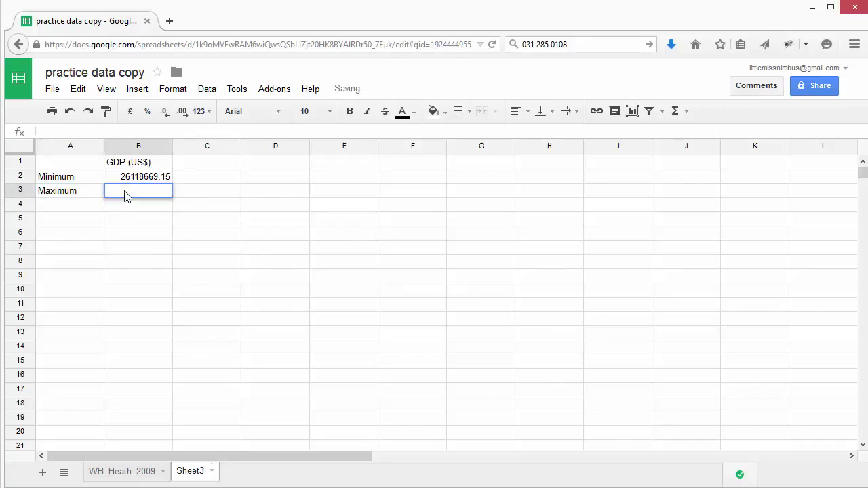
type("=MAX")
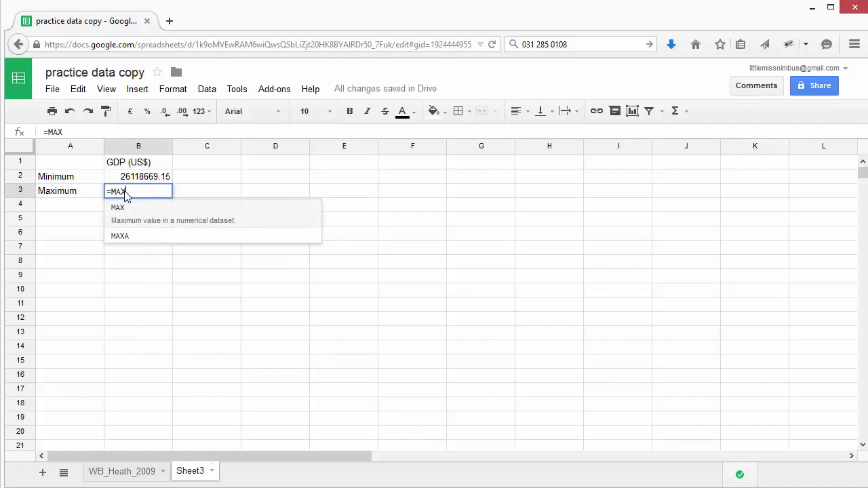
left_click(122, 218)
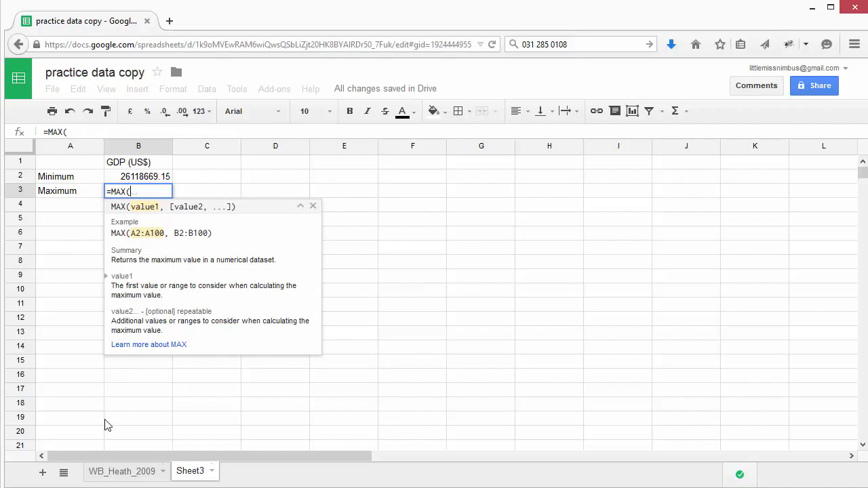
left_click(100, 474)
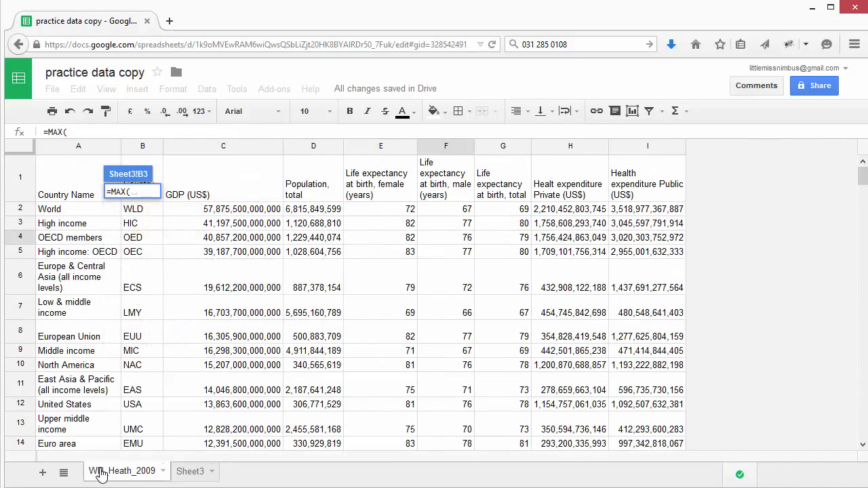
left_click(244, 155)
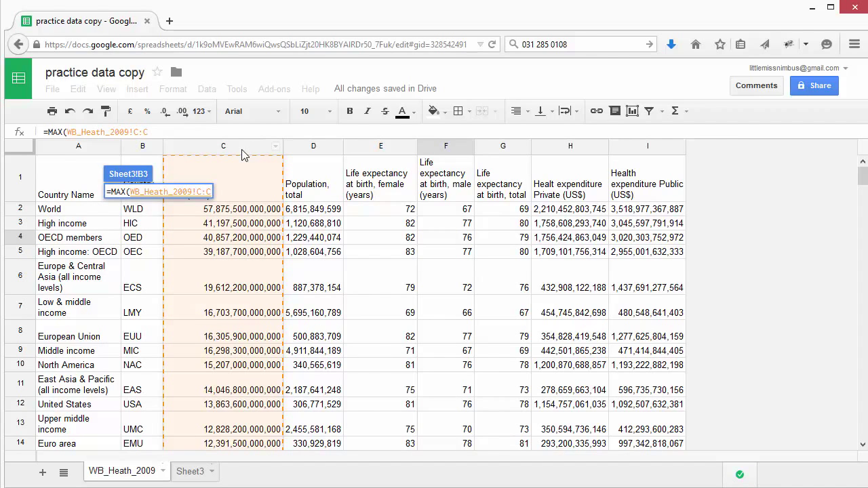
type(")")
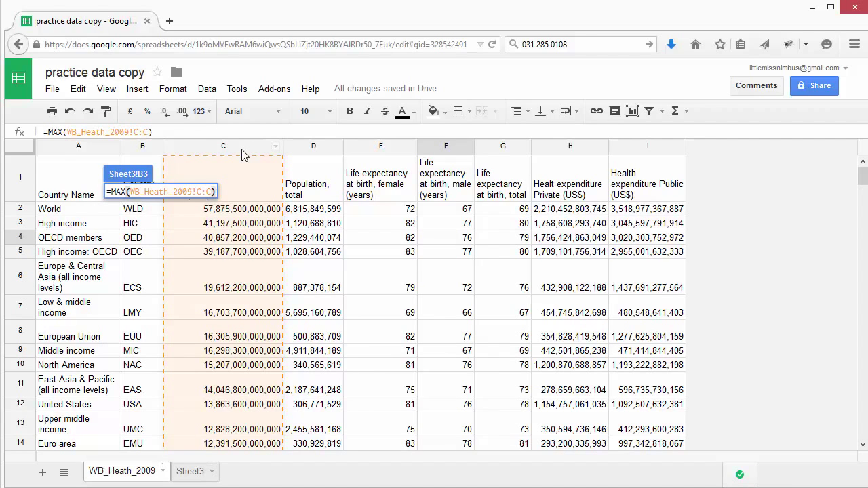
key("Return")
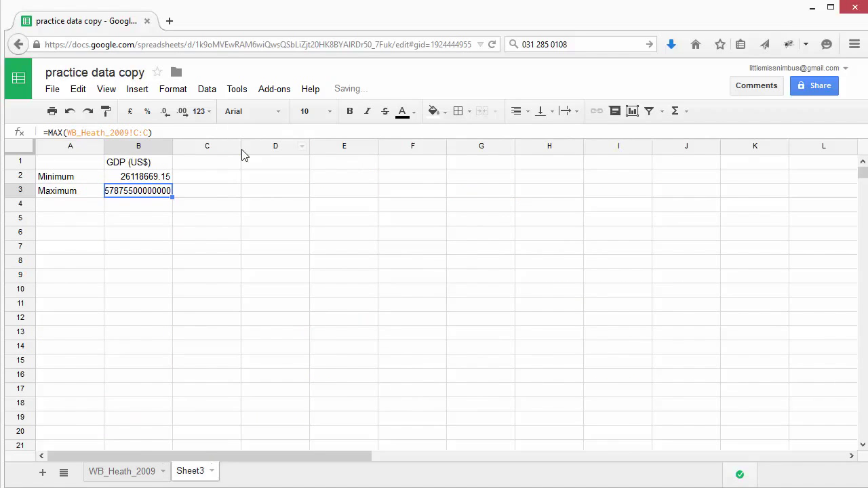
left_click(214, 224)
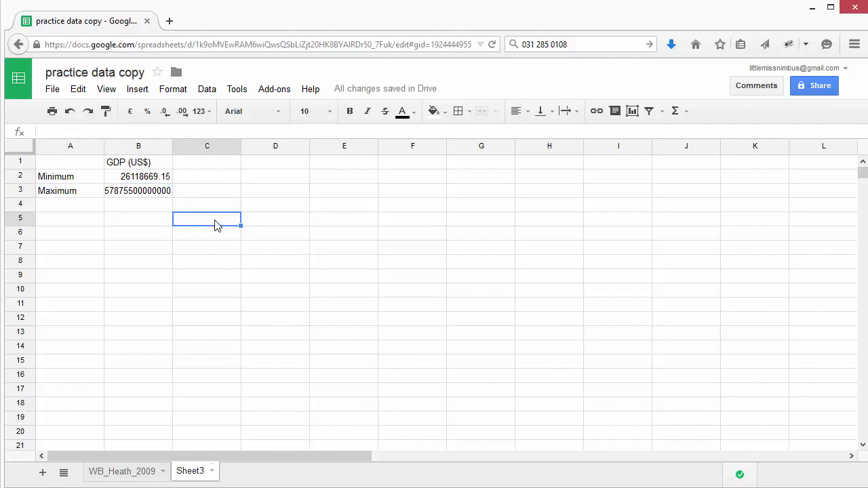
Step: Fill the linked header formula from B1 across row 1 to J1
left_click(139, 167)
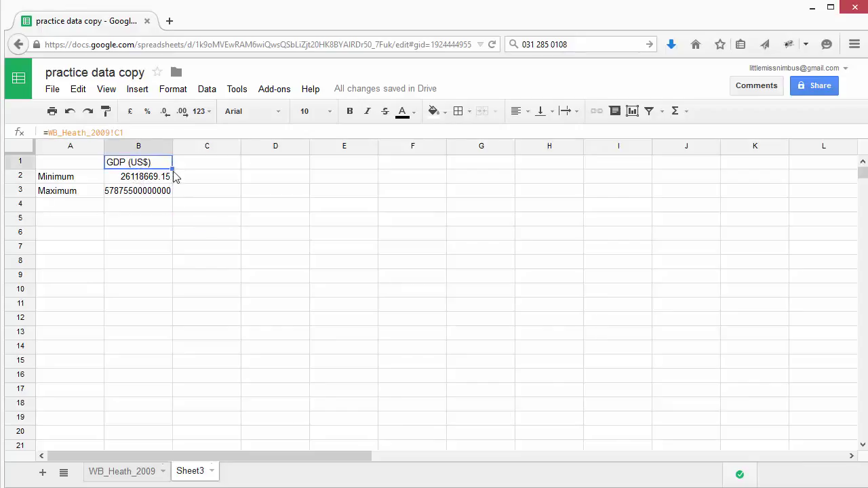
left_click_drag(172, 169, 669, 175)
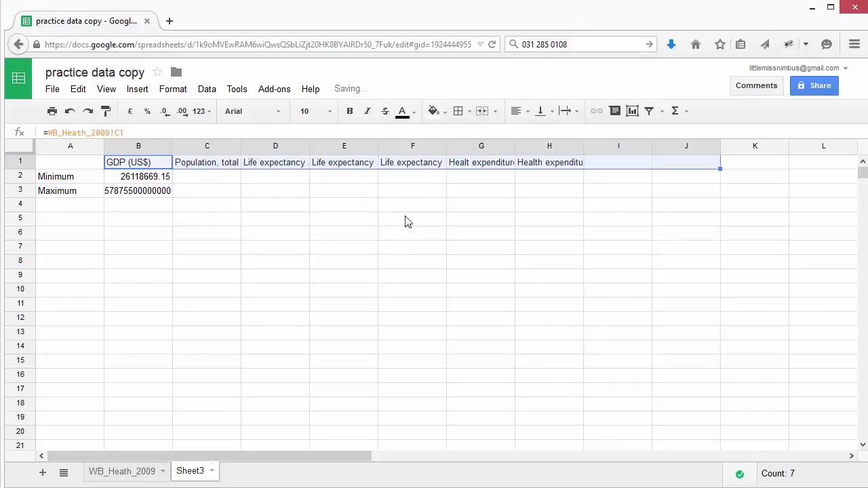
left_click(274, 191)
Step: Widen column C slightly and make column E about twice as wide to show more of their headers
left_click_drag(240, 143, 263, 143)
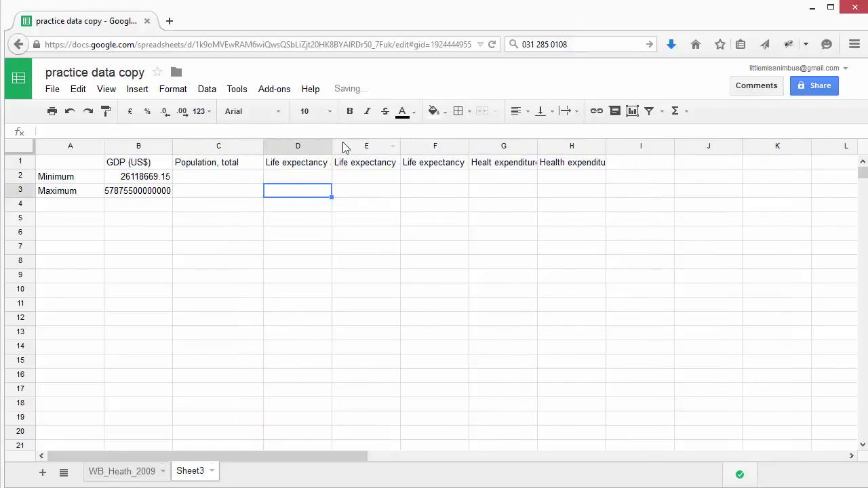
left_click_drag(399, 146, 467, 145)
left_click(442, 237)
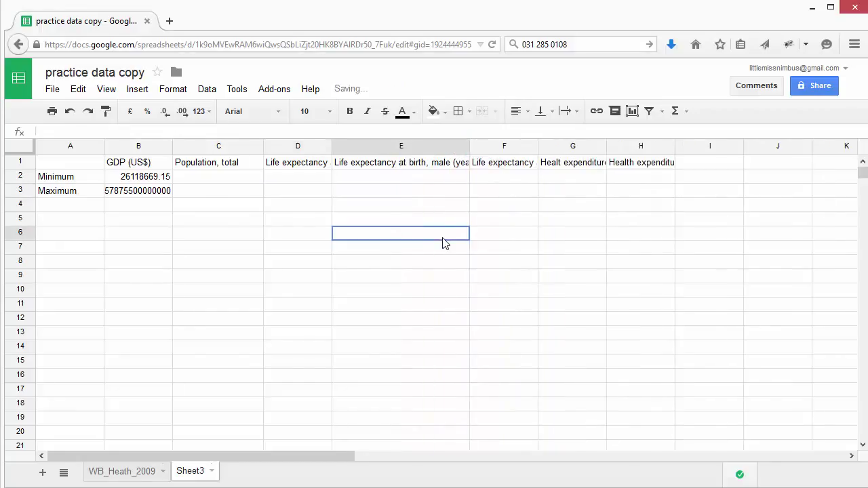
Step: Fill the MIN formula in B2 and the MAX formula in B3 across their rows to column H
left_click(138, 179)
left_click_drag(173, 182, 633, 181)
left_click(167, 195)
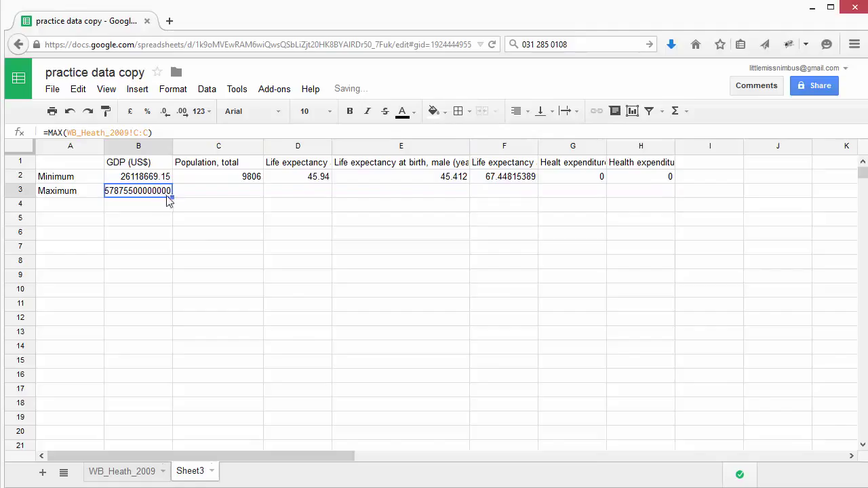
left_click_drag(173, 197, 627, 201)
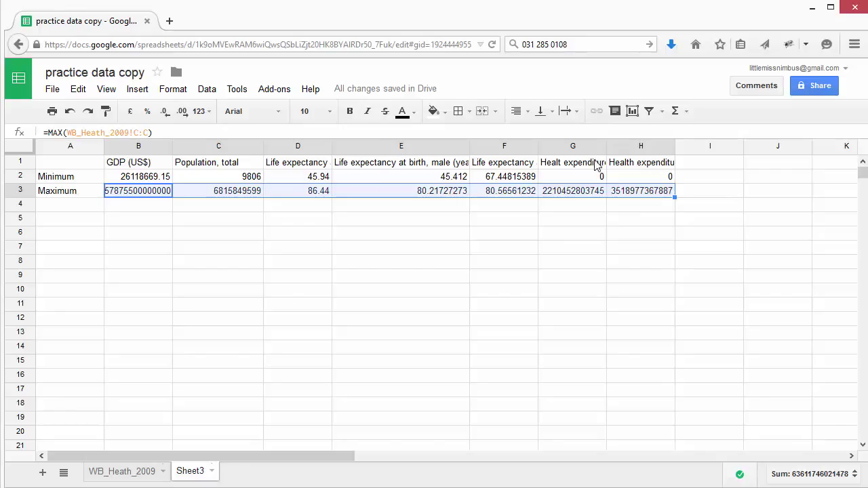
left_click(526, 250)
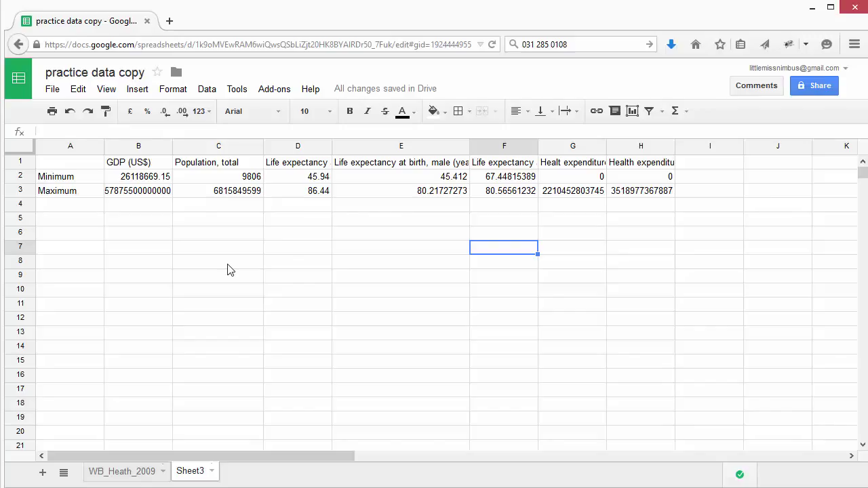
Step: Examine the copied MIN formulas for the two health expenditure columns in H2 and G2
key("Up")
key("Up")
key("Up")
key("Up")
key("Up")
key("Right")
key("Right")
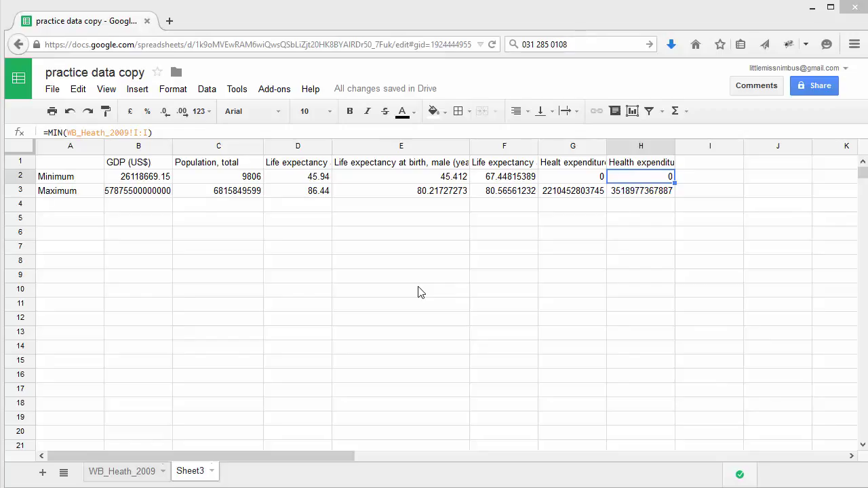
left_click(589, 177)
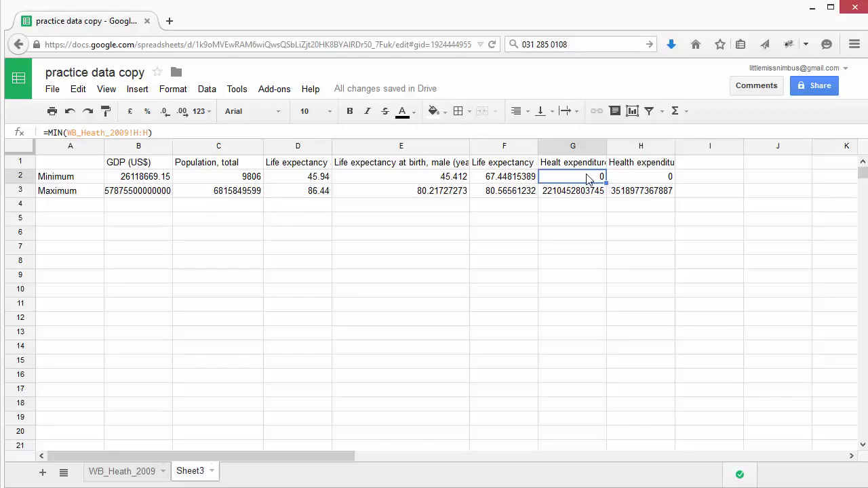
Step: Add a new sheet and paste the copied WB_Heath_2009 data into it starting at A1
left_click(637, 180)
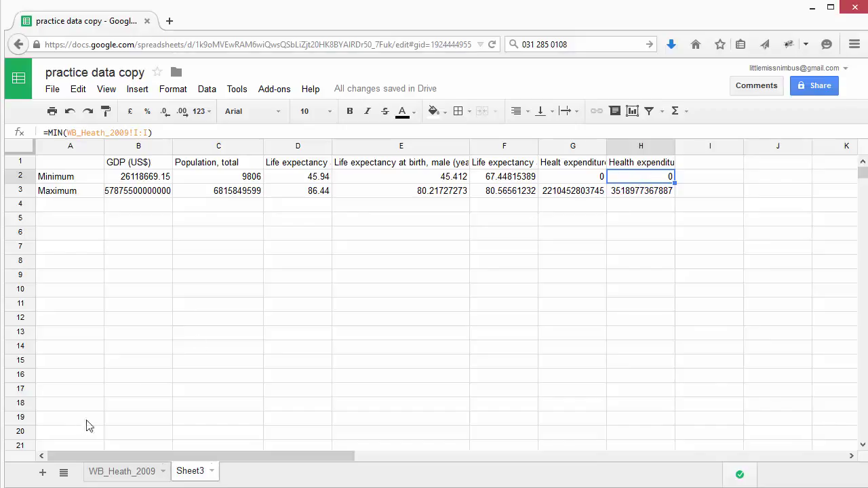
left_click(42, 472)
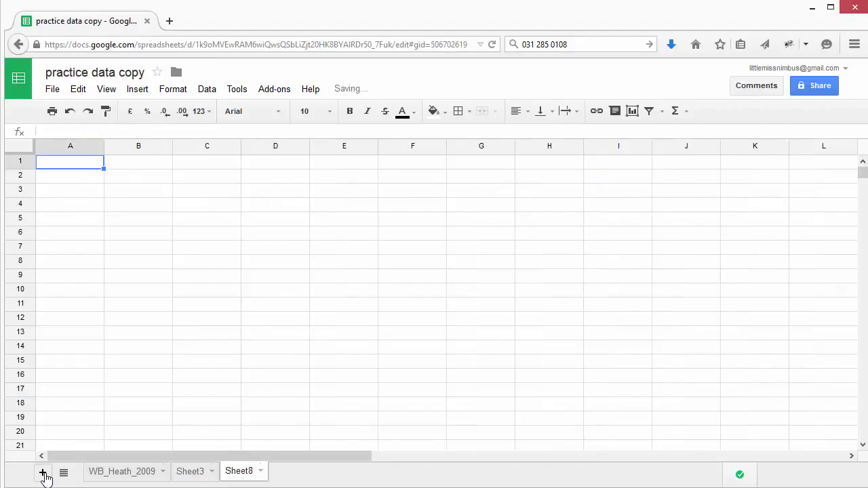
left_click(123, 477)
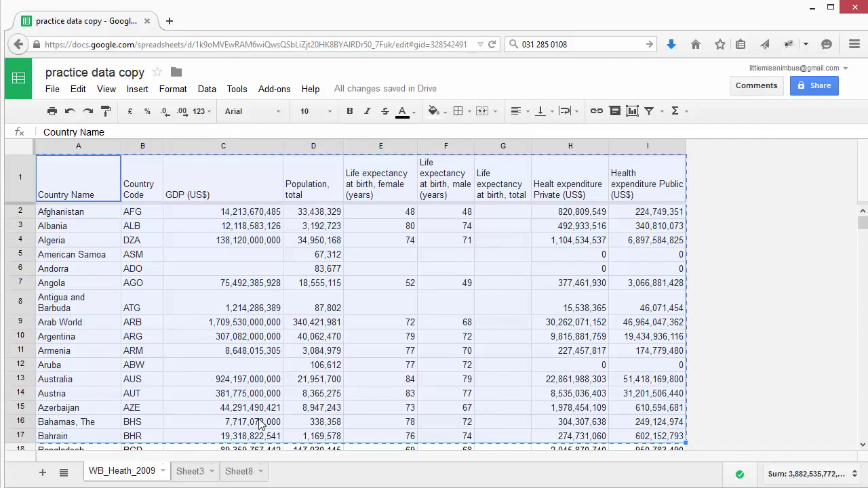
left_click(240, 472)
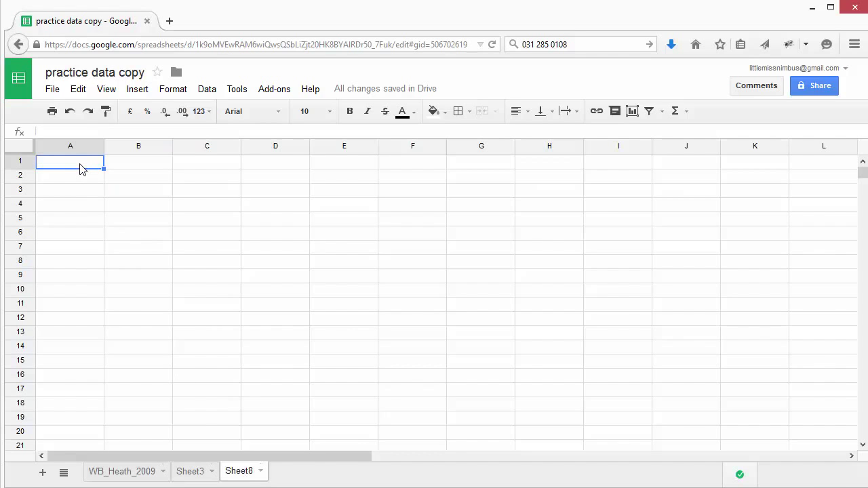
key("ctrl+v")
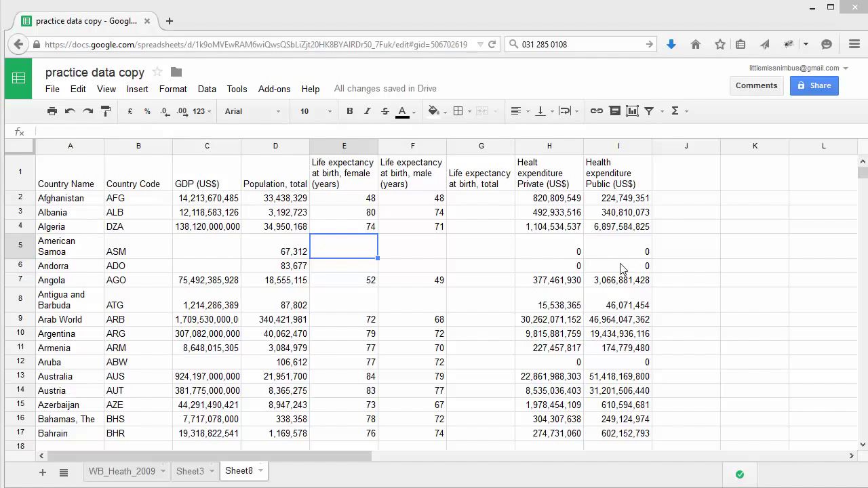
Step: Check the blank GDP cells in column C and add the header "GDP per Capiita" in J1
left_click(205, 255)
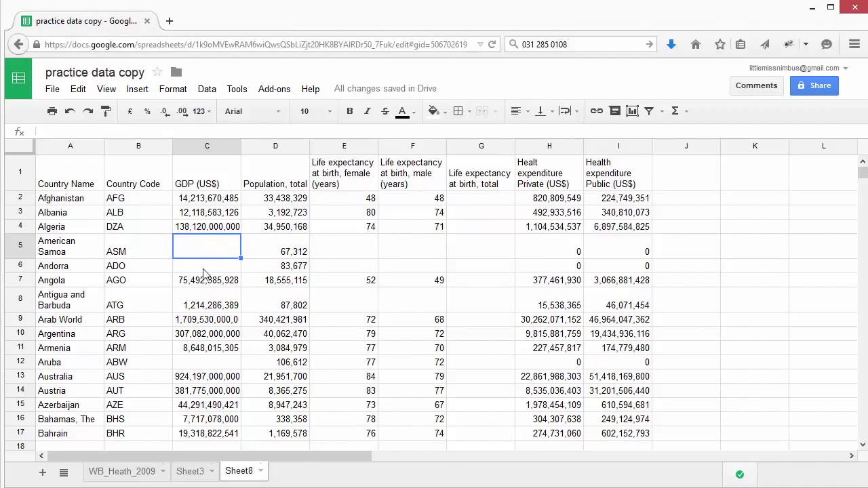
left_click(206, 274)
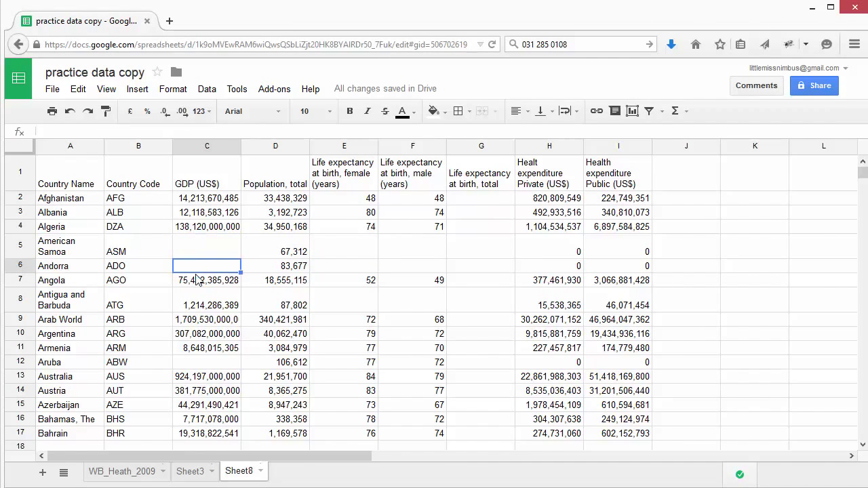
left_click(194, 362)
left_click(226, 249)
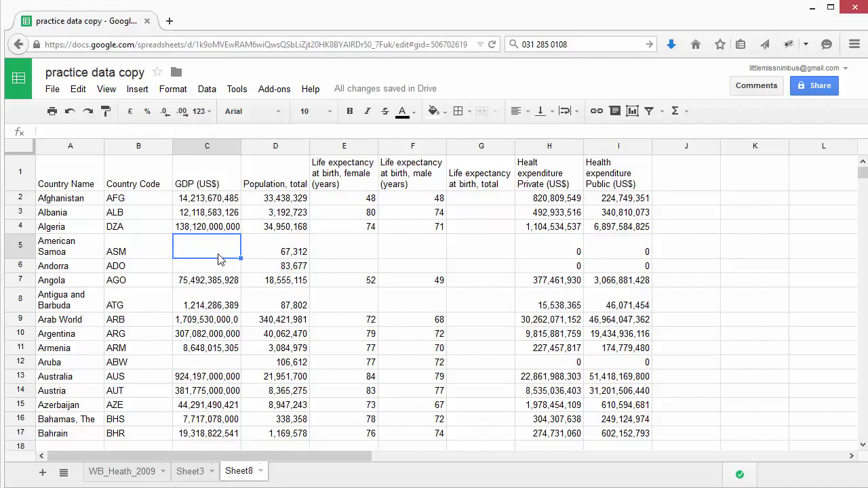
left_click(681, 183)
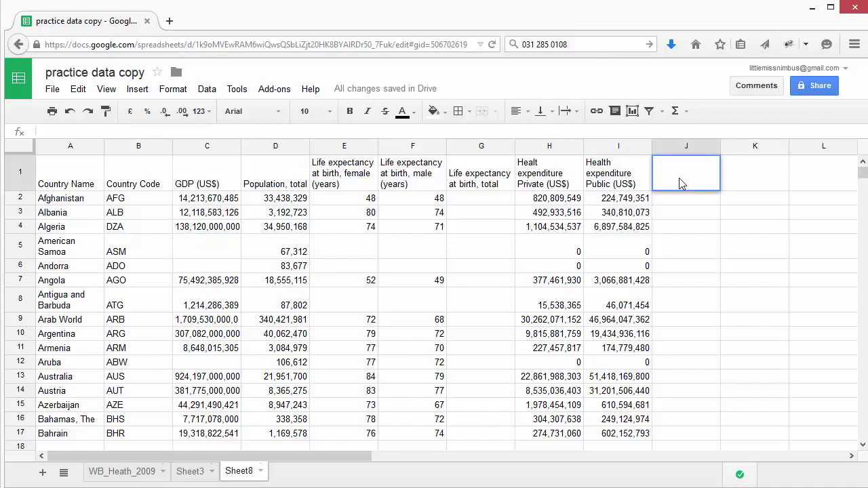
type("GDP per Capiita")
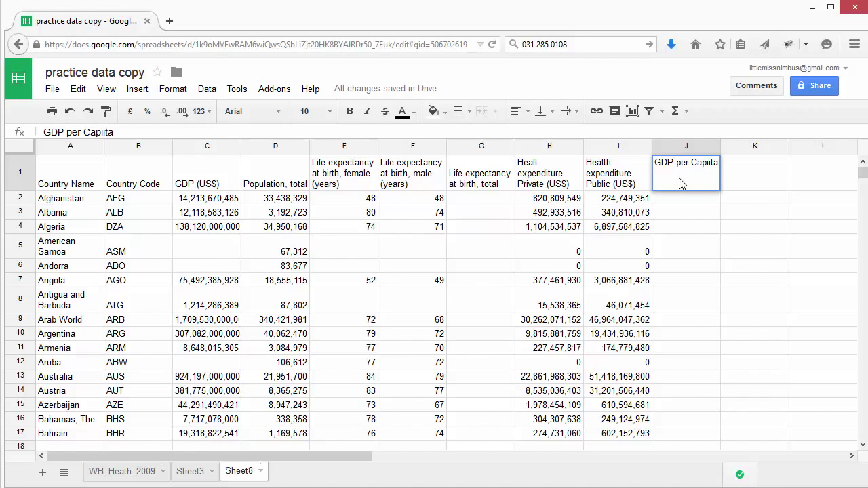
left_click(687, 317)
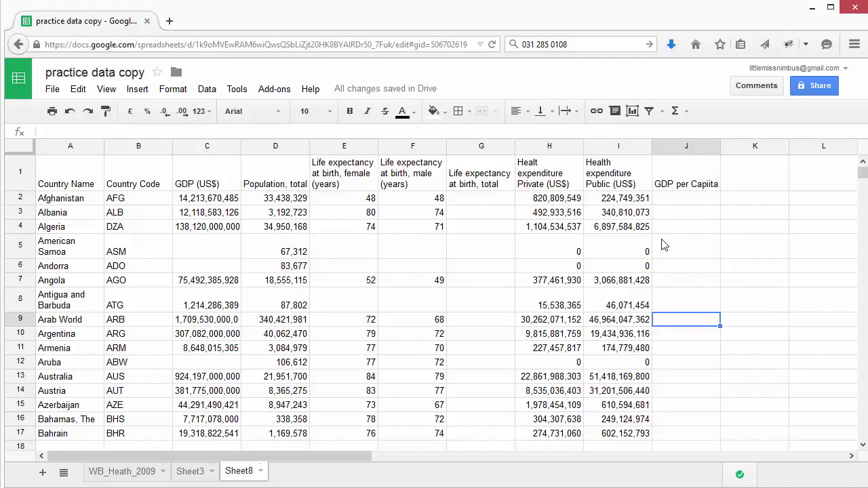
Step: Start an IF formula in J2 with the placeholder word "condition" as its logical expression
left_click(196, 187)
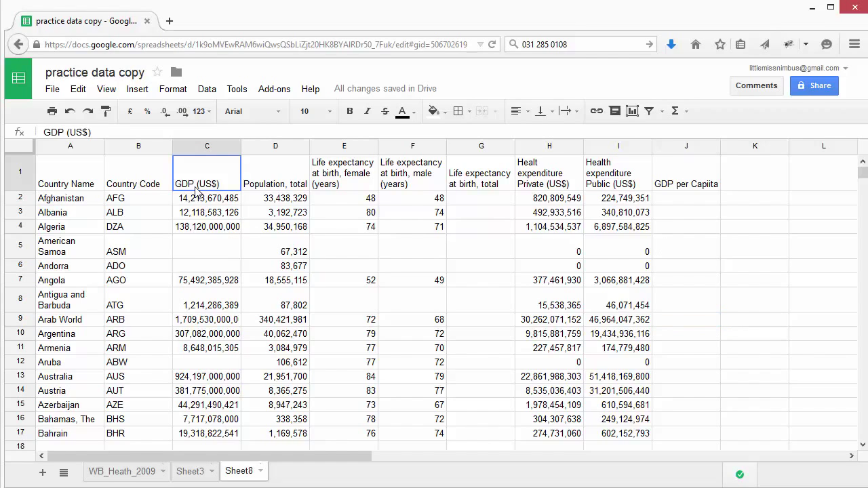
left_click(276, 187)
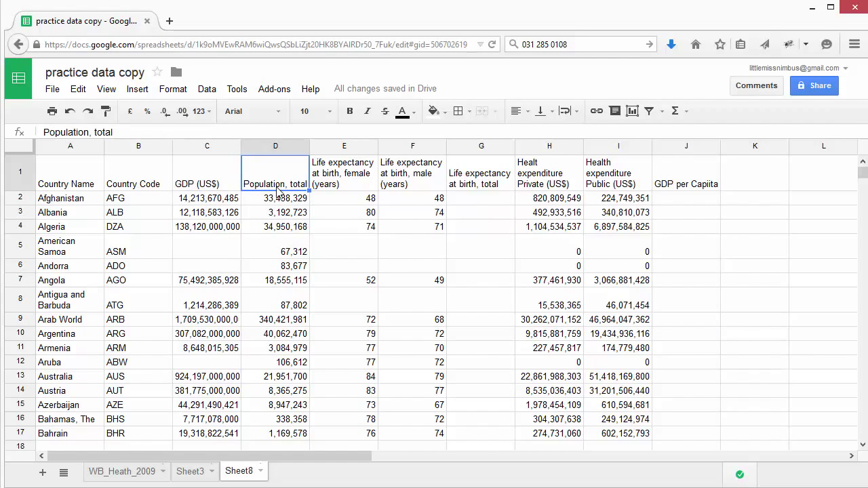
left_click(206, 251)
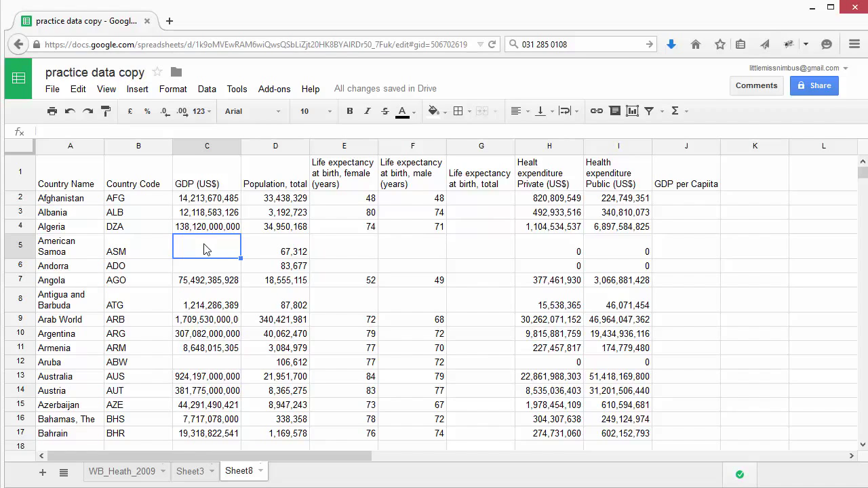
left_click(263, 249)
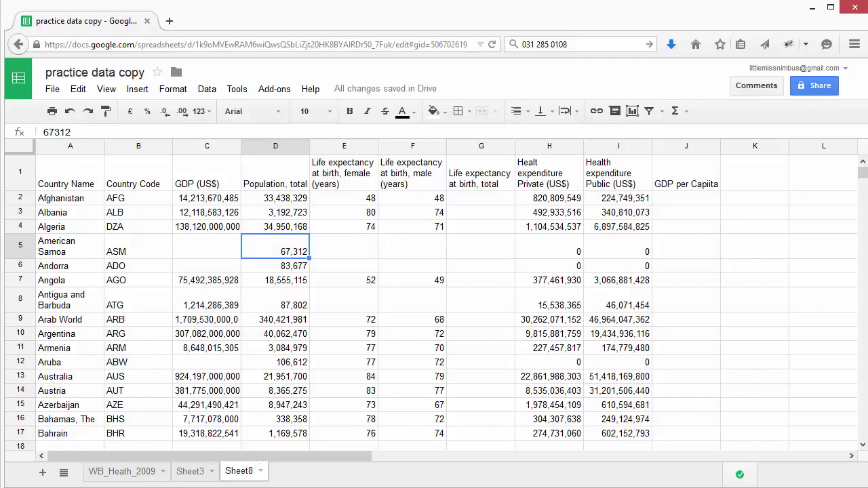
left_click(677, 201)
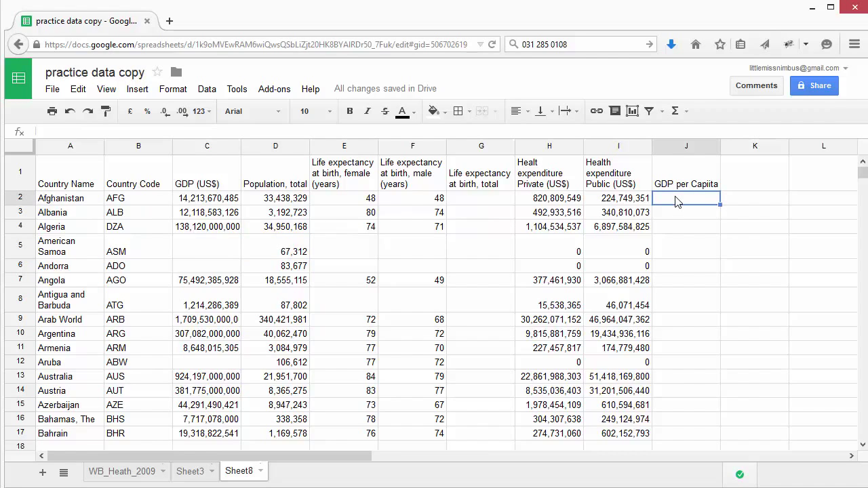
double_click(676, 201)
type("=IF(")
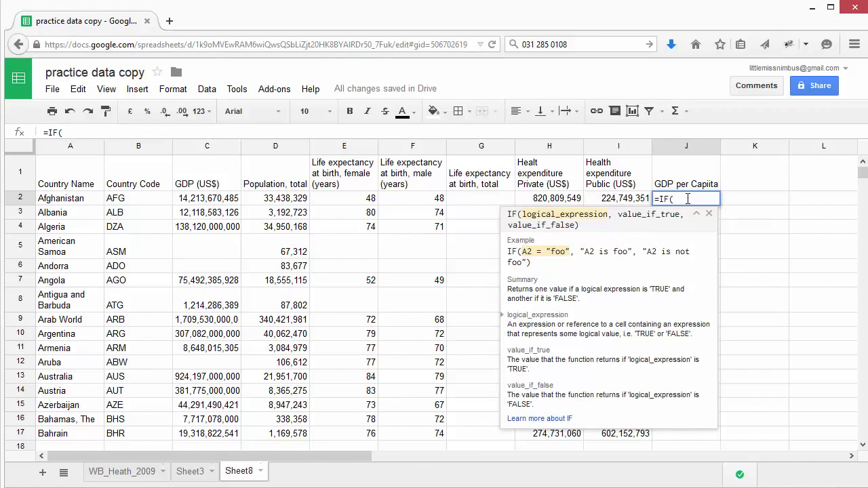
type("conditi")
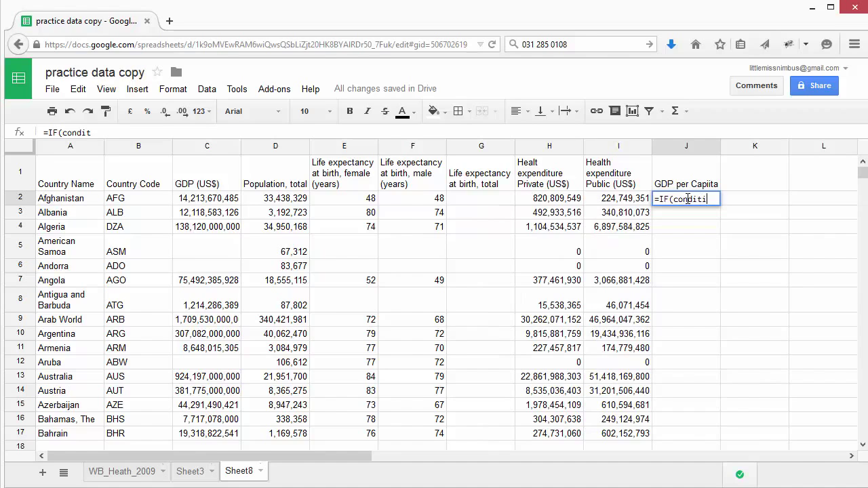
type("on,")
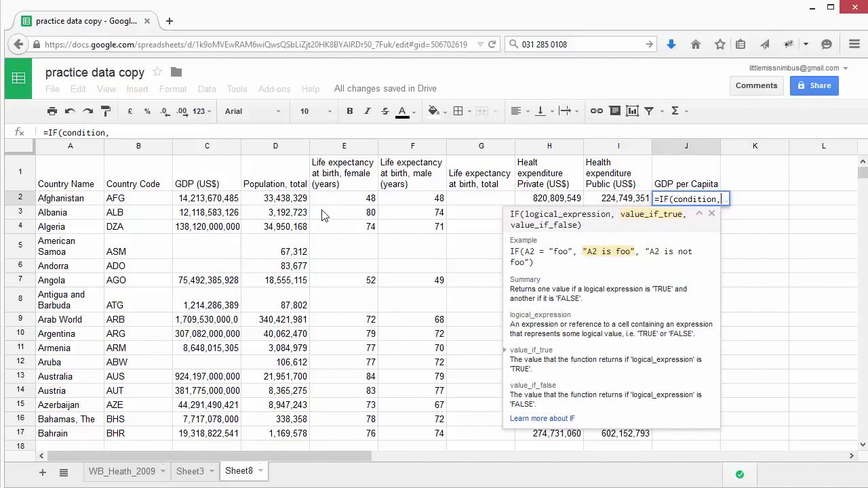
Step: Complete the IF formula in J2 with C2/D2 as the true value and a blank false value
left_click(197, 203)
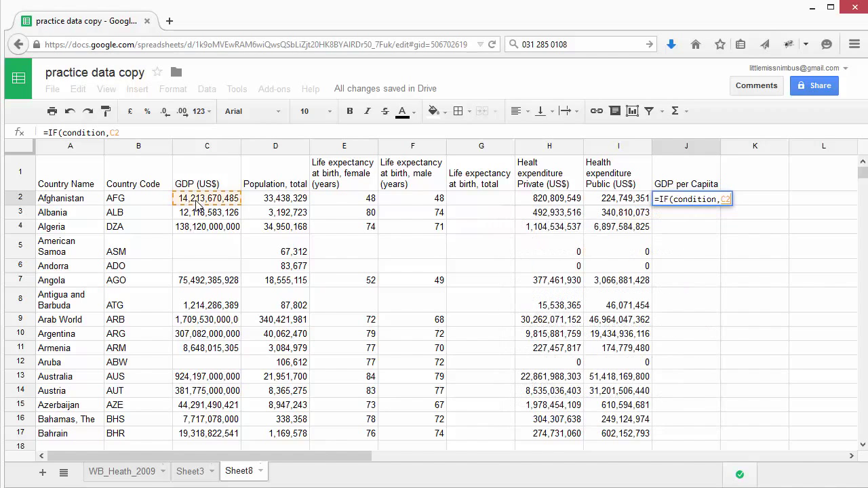
type("/")
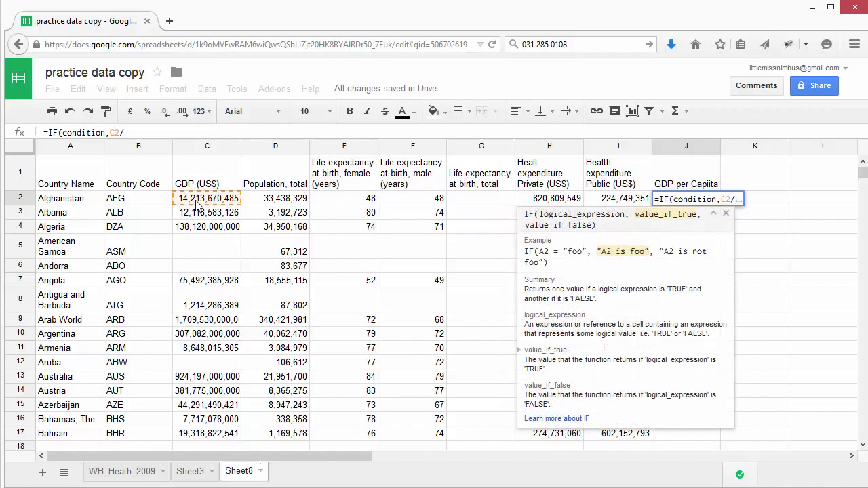
left_click(278, 201)
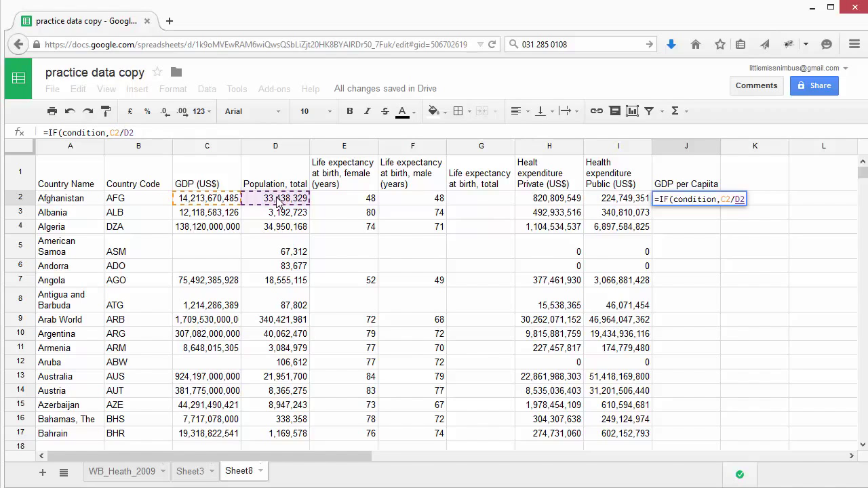
type(", ")
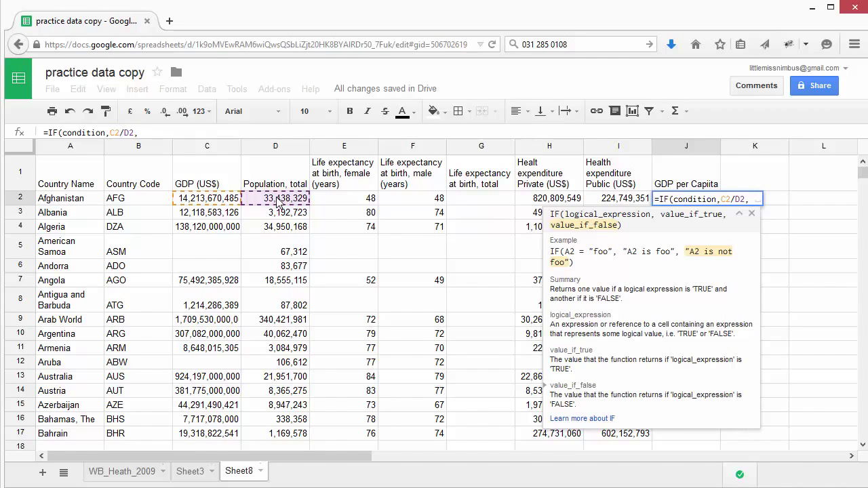
type(")")
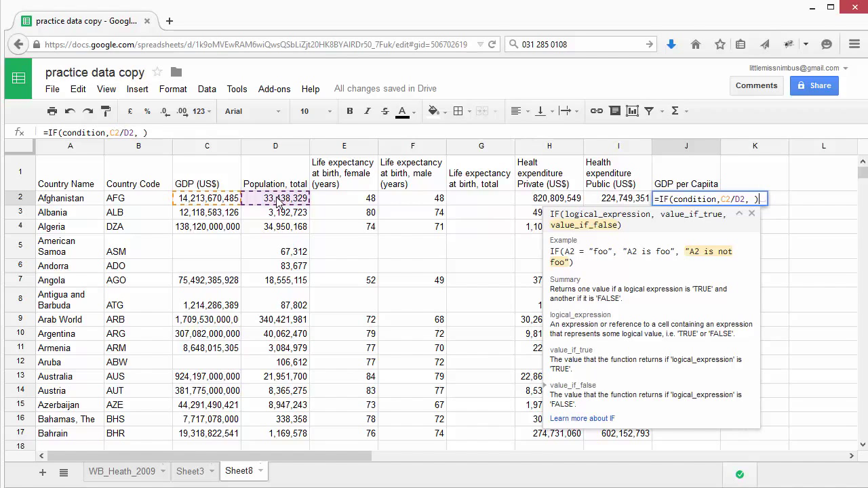
key("Return")
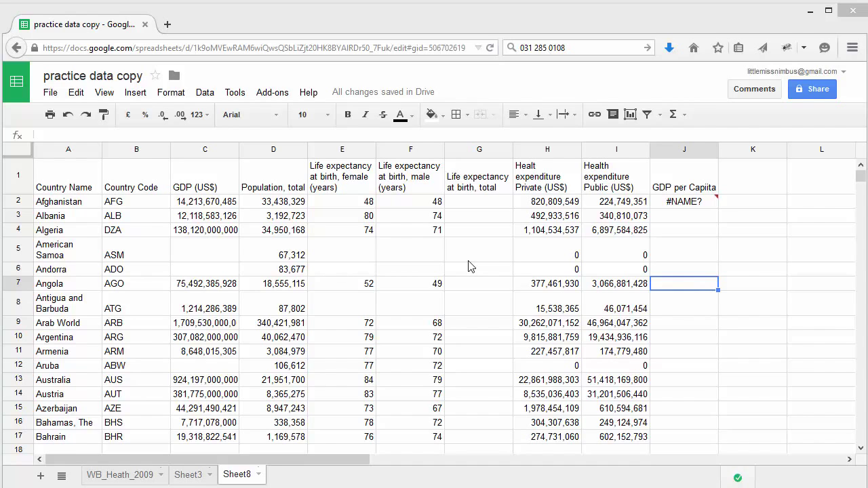
Step: Enter the formula =ISNUMBER(C4) in J4 to test whether Algeria's GDP is a number
left_click(680, 234)
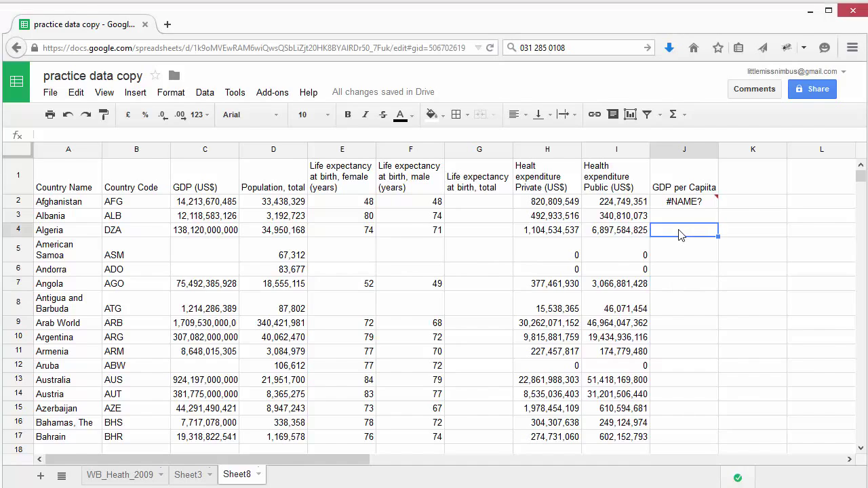
double_click(680, 233)
type("=ISNUMBER")
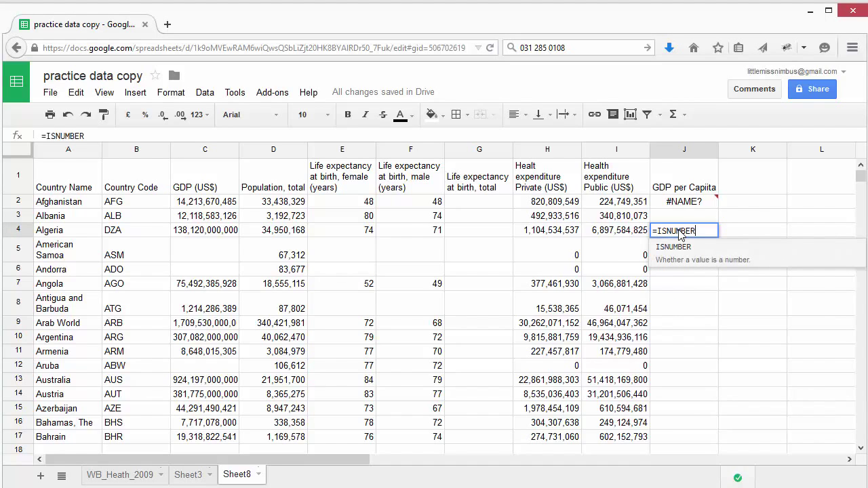
left_click(685, 249)
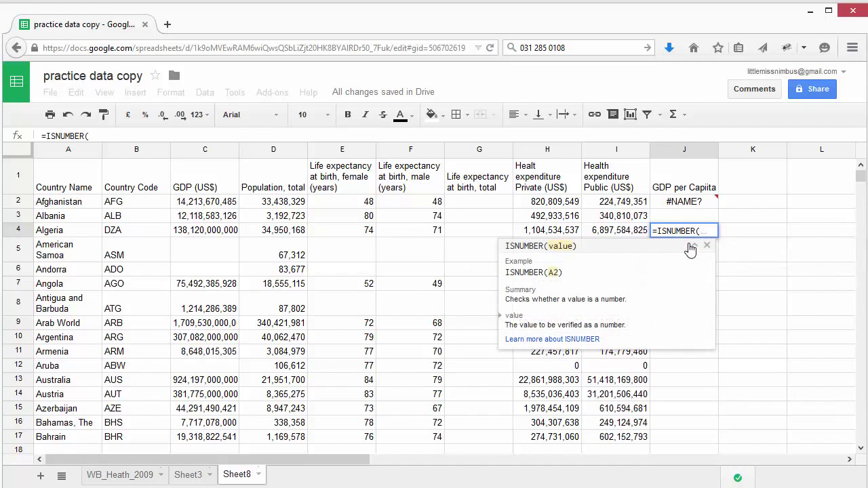
left_click(208, 232)
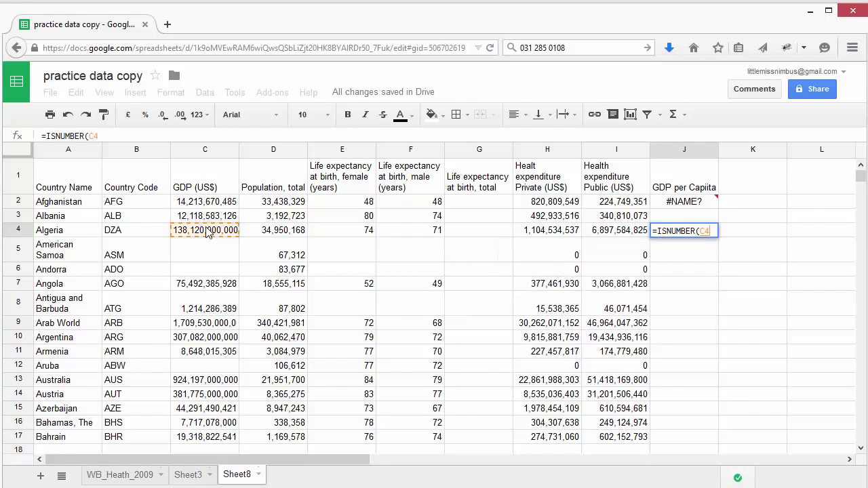
type(")")
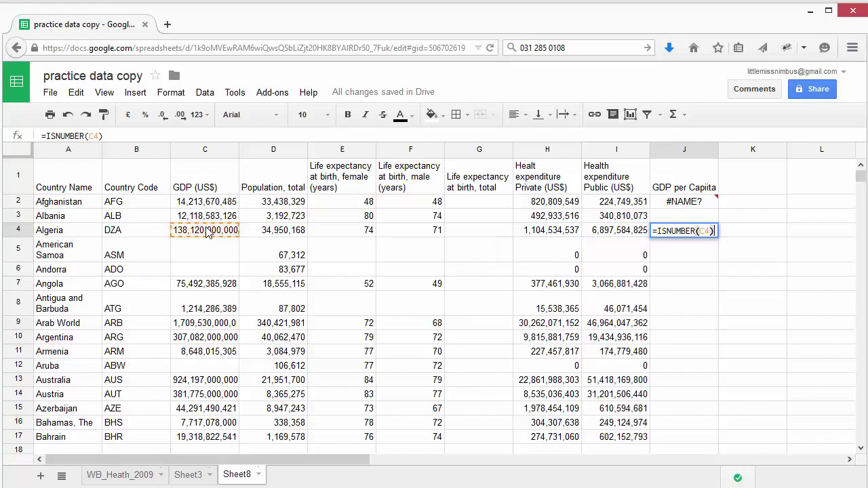
key("Return")
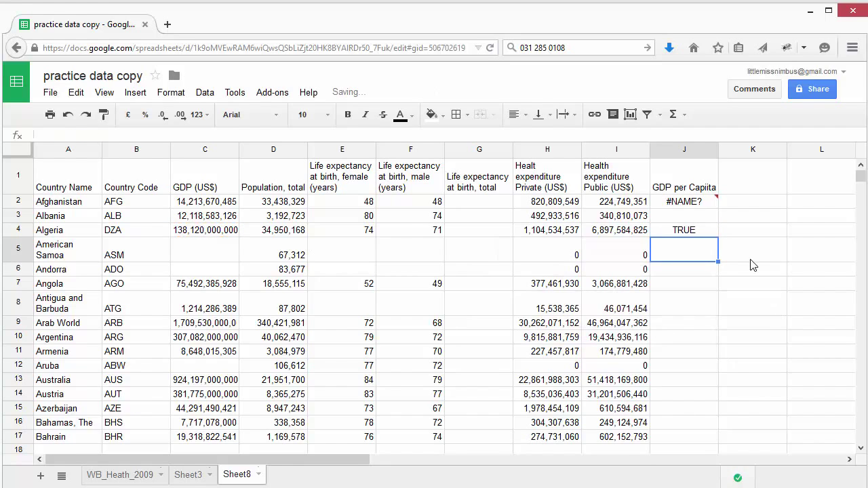
Step: Fill the ISNUMBER formula from J4 down to J5 and compare it with the blank GDP cell C5
left_click(708, 232)
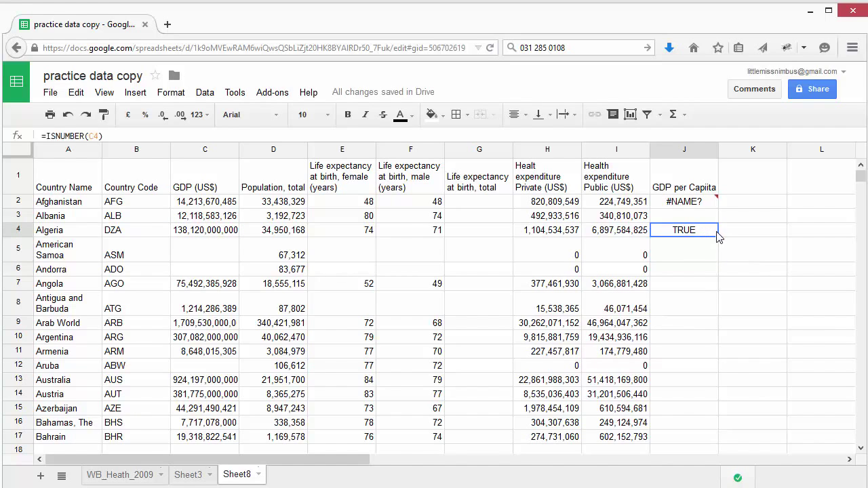
left_click_drag(717, 235, 709, 259)
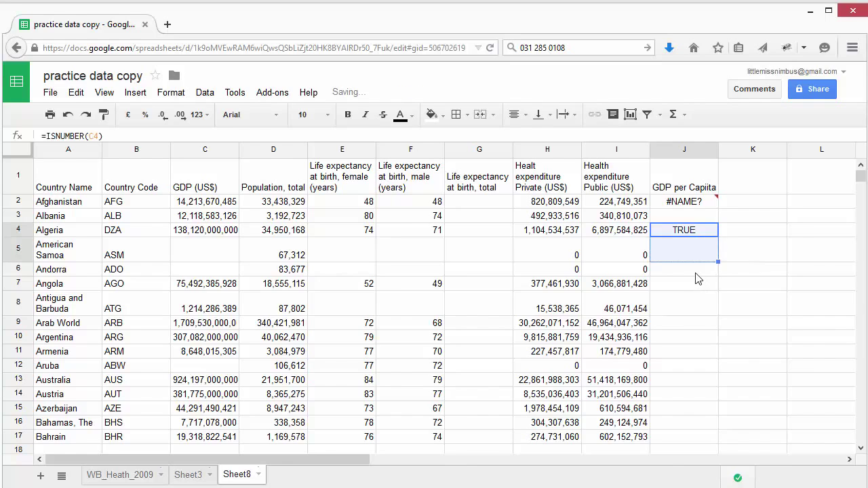
left_click(705, 254)
left_click(213, 257)
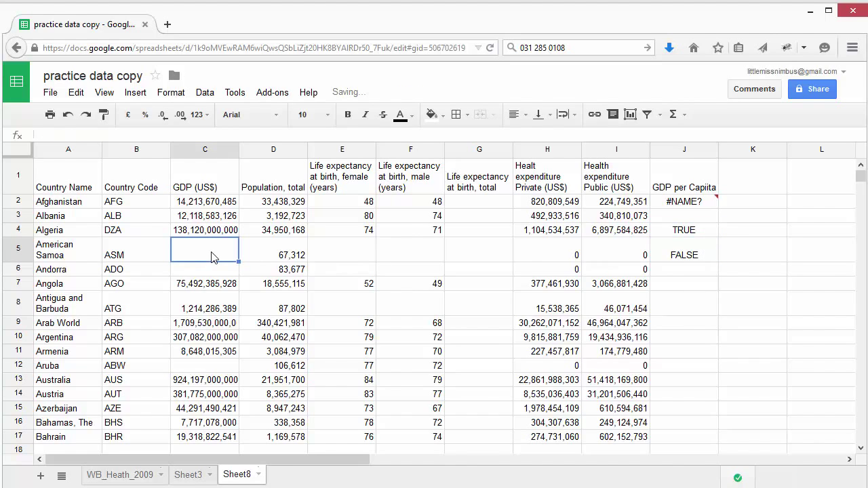
left_click(705, 255)
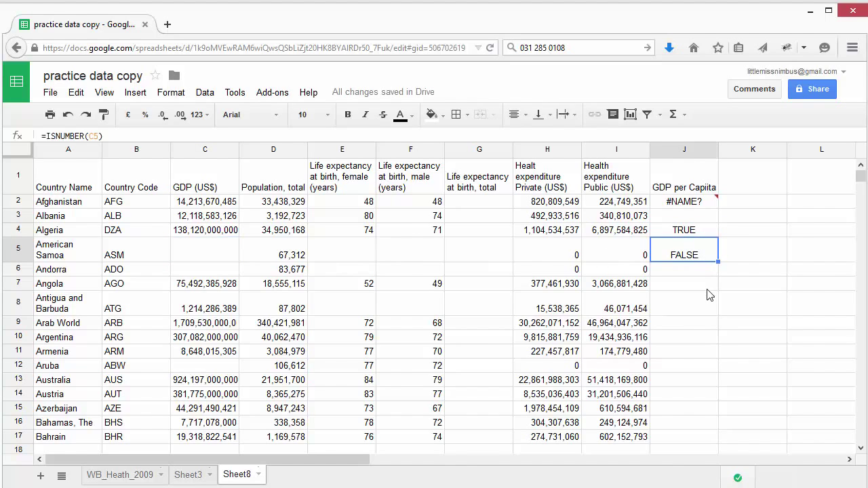
Step: Wrap the ISNUMBER(C5) test in J5 in an AND function as its first logical expression
double_click(702, 251)
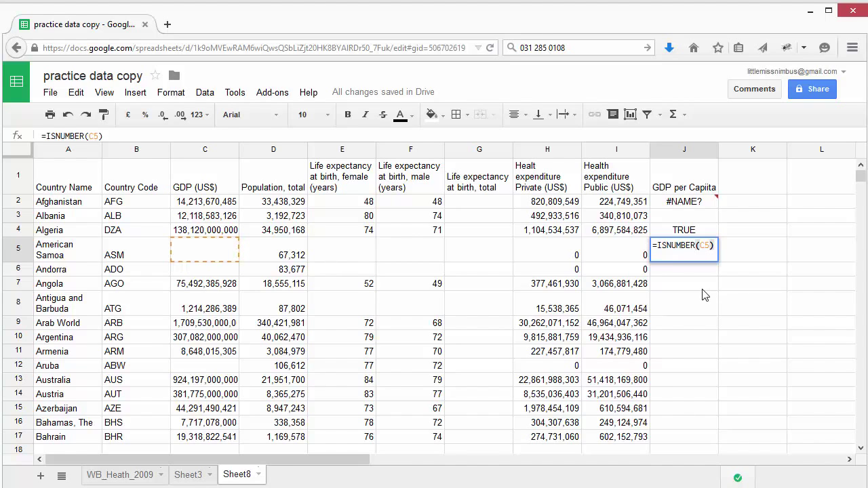
key("Return")
left_click(689, 261)
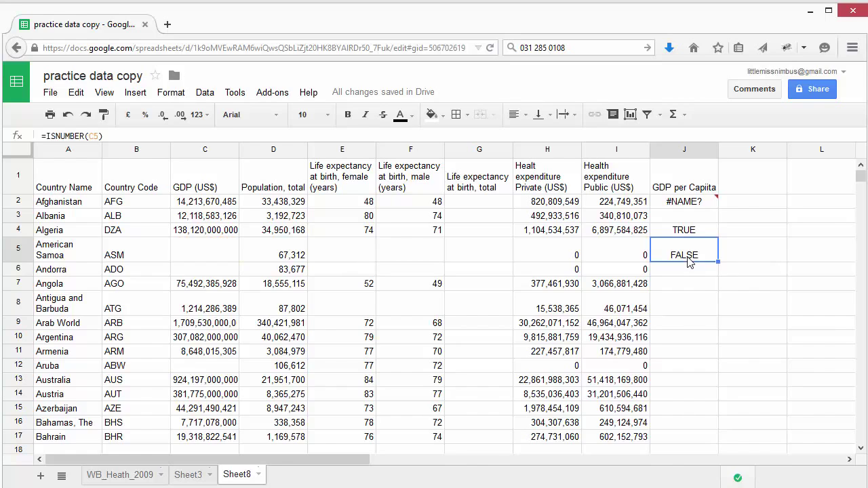
double_click(688, 260)
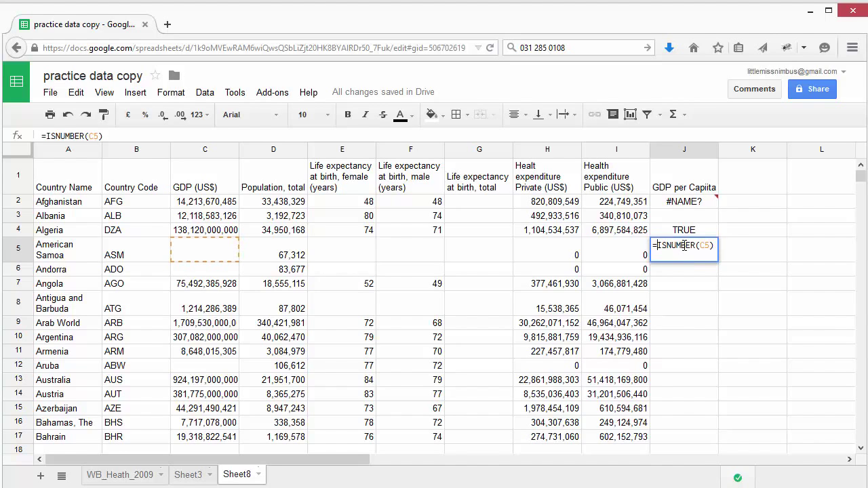
type("AND")
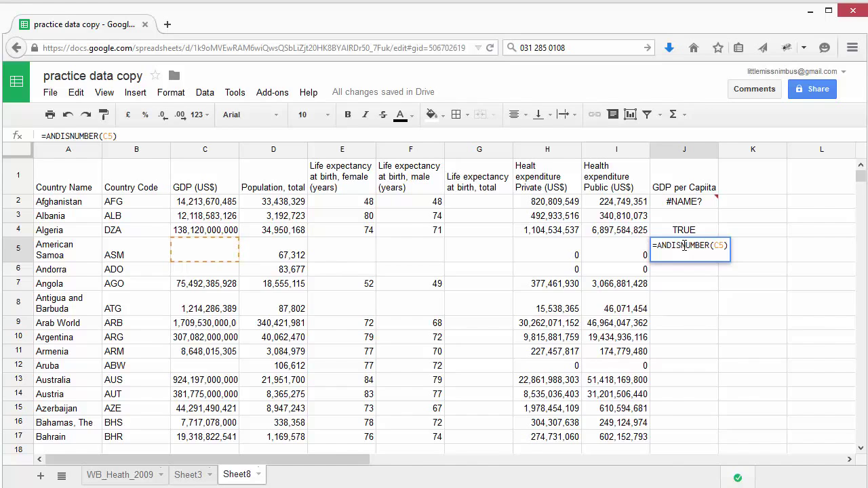
type("(")
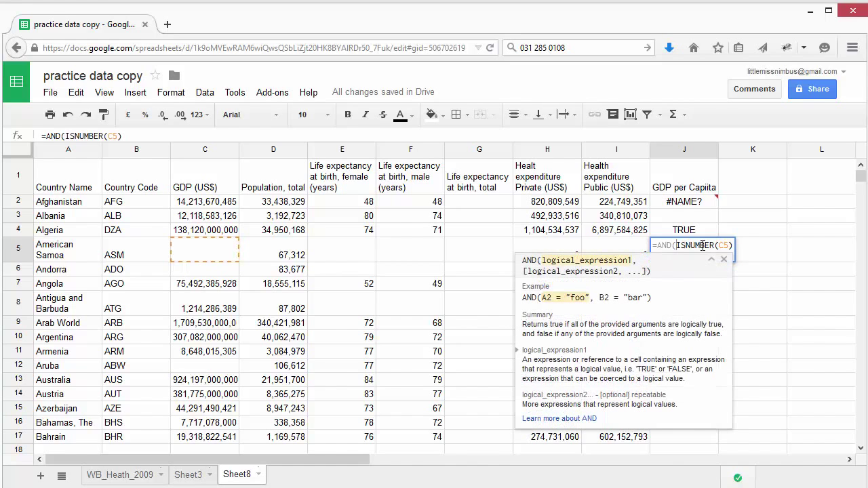
left_click(730, 245)
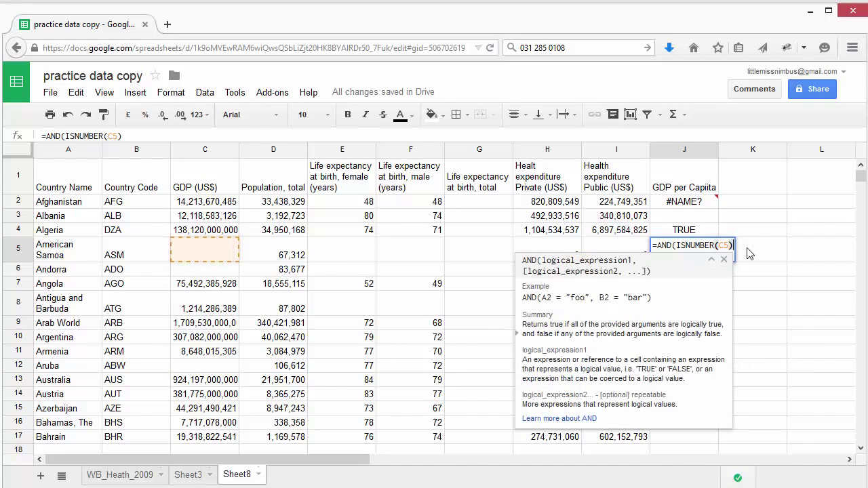
type(",")
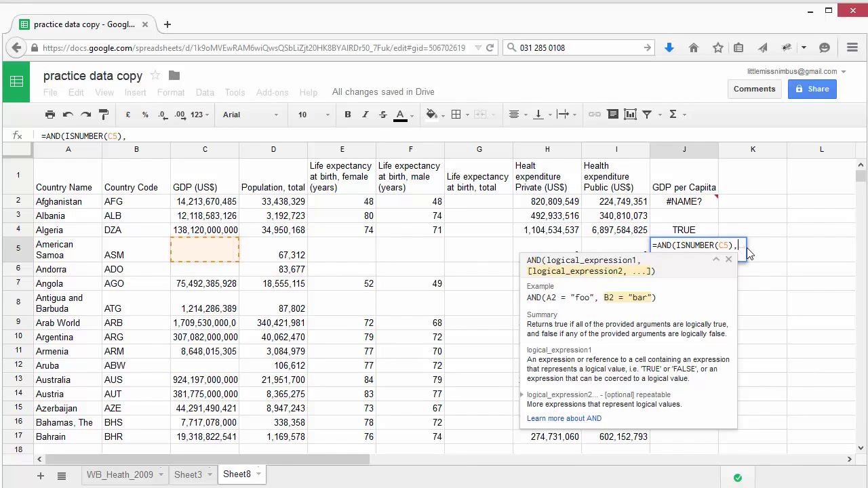
Step: Add ISNUMBER(D5) as the second AND condition in J5 and complete the formula =AND(ISNUMBER(C5),ISNUMBER(D5))
type("ISNUMBER")
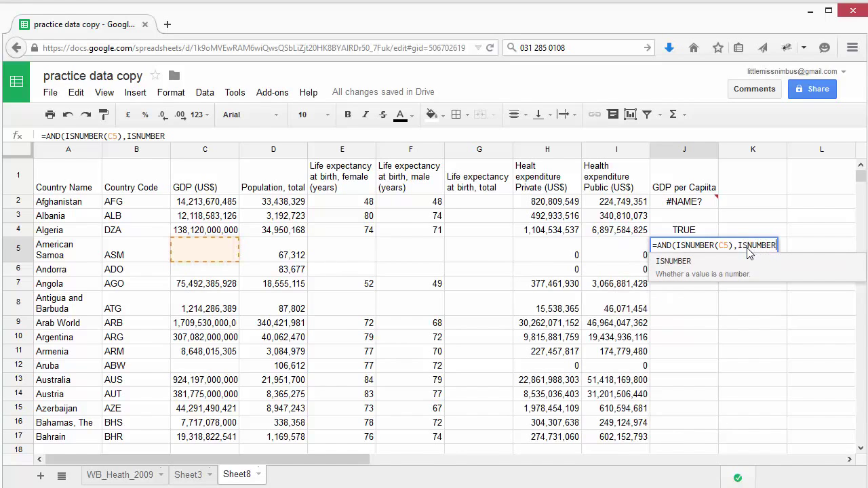
left_click(734, 269)
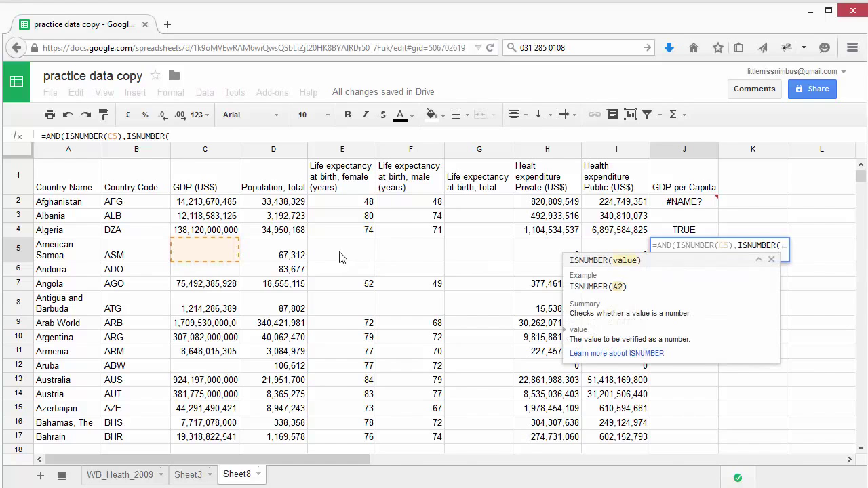
left_click(285, 257)
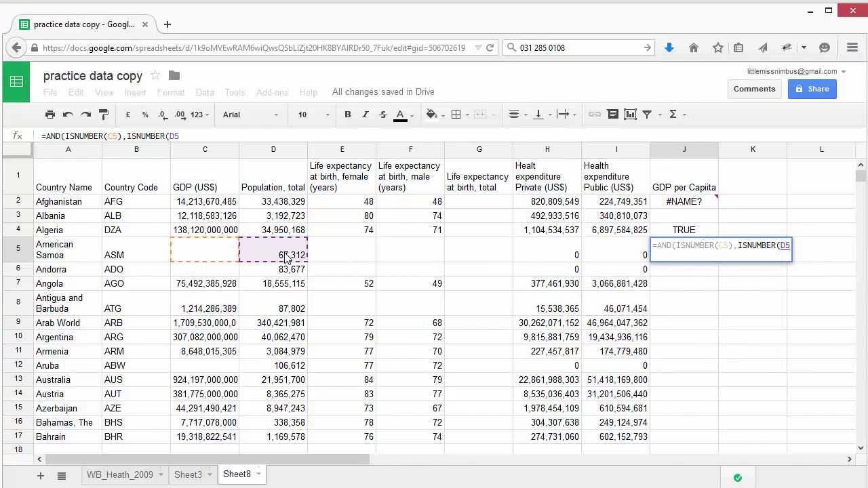
type(")")
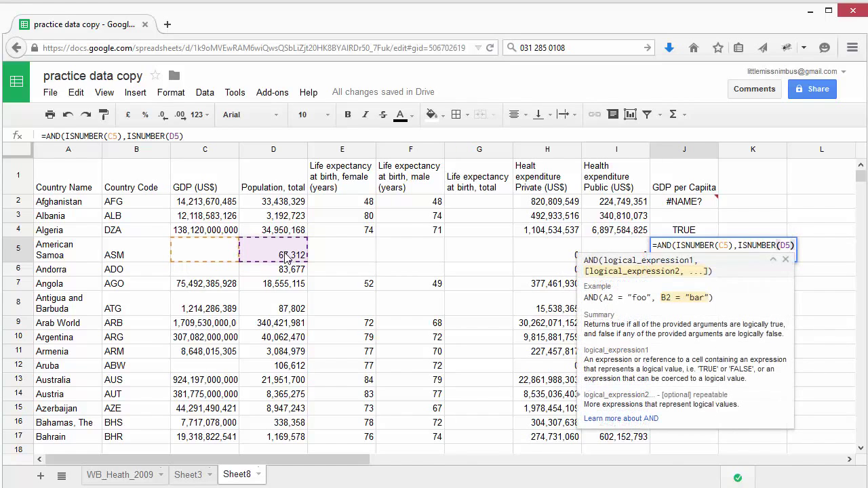
type(")")
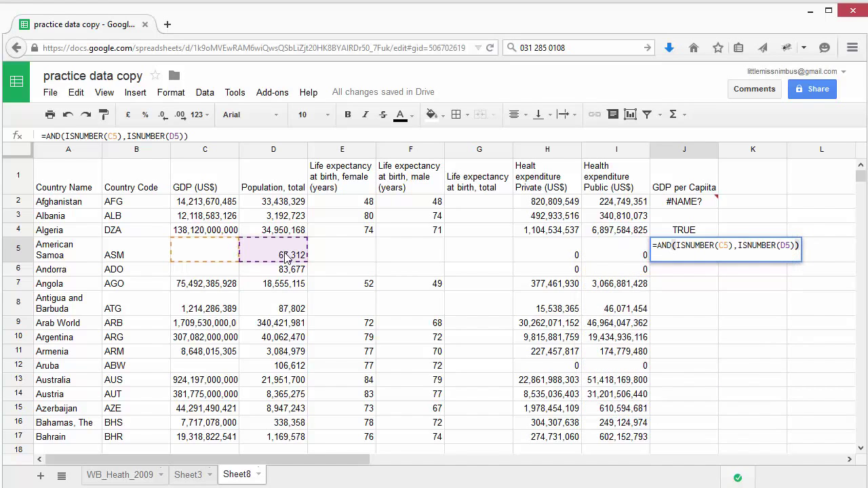
key("Return")
left_click(694, 255)
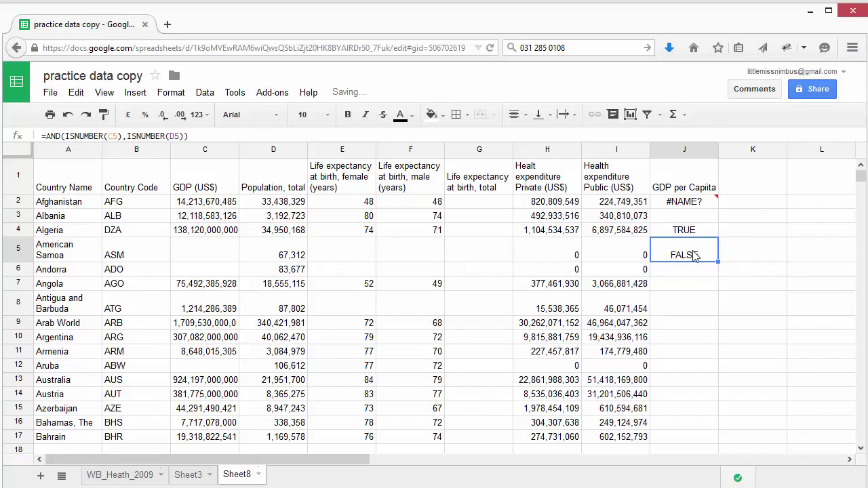
Step: Copy the expression AND(ISNUMBER(C5),ISNUMBER(D5)) from J5 without its equals sign and leave the cell's editing mode
left_click_drag(716, 259, 714, 238)
left_click(691, 254)
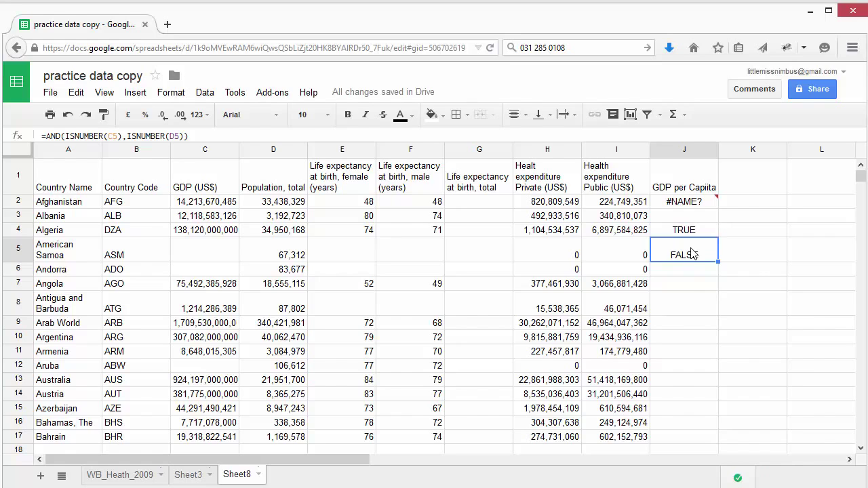
double_click(689, 260)
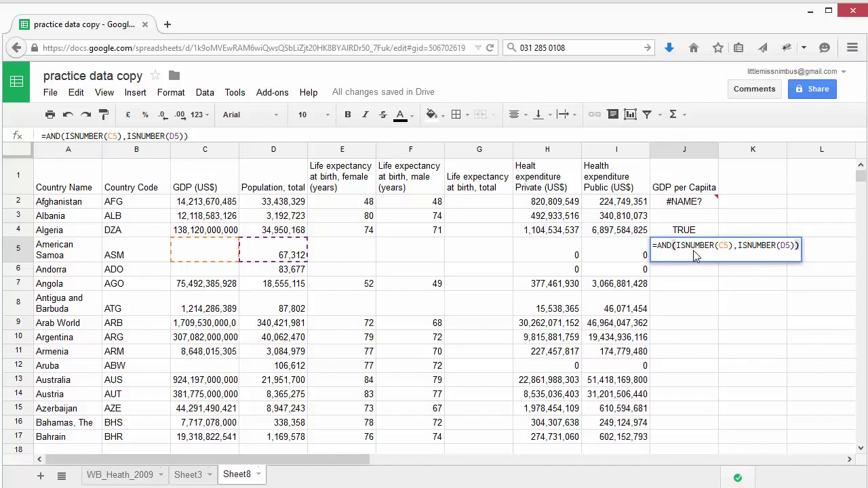
left_click_drag(800, 245, 647, 249)
left_click(670, 244)
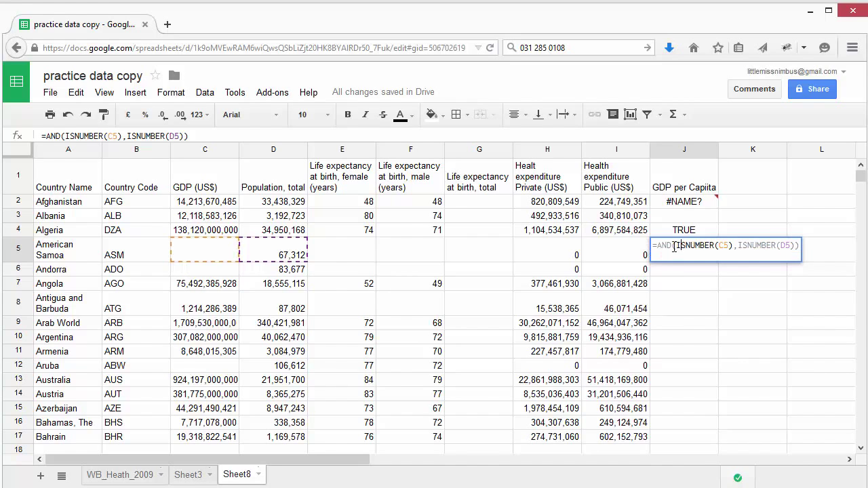
left_click_drag(669, 245, 802, 264)
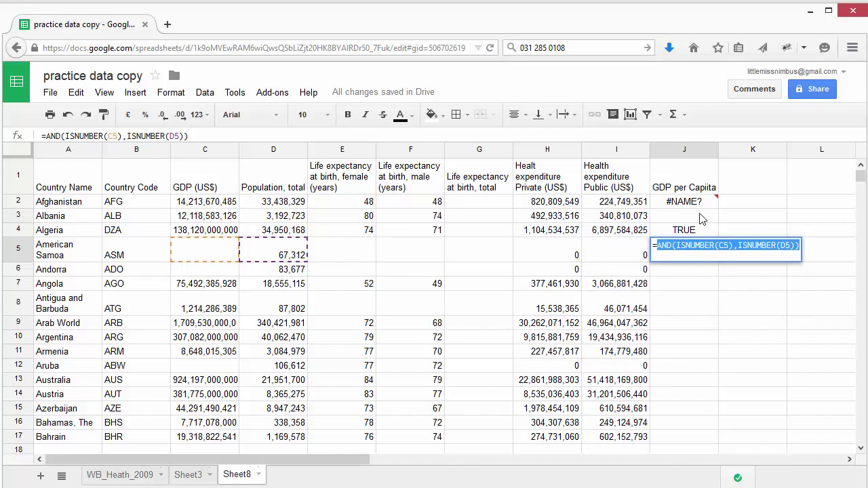
key("Right")
key("Down")
key("Down")
key("Down")
key("Down")
key("Escape")
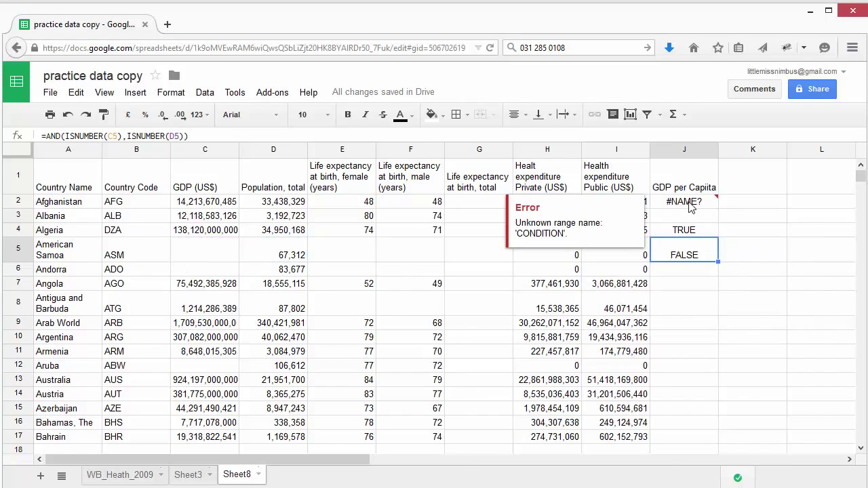
Step: Replace the placeholder word "condition" in J2's IF formula with the copied AND expression
double_click(690, 204)
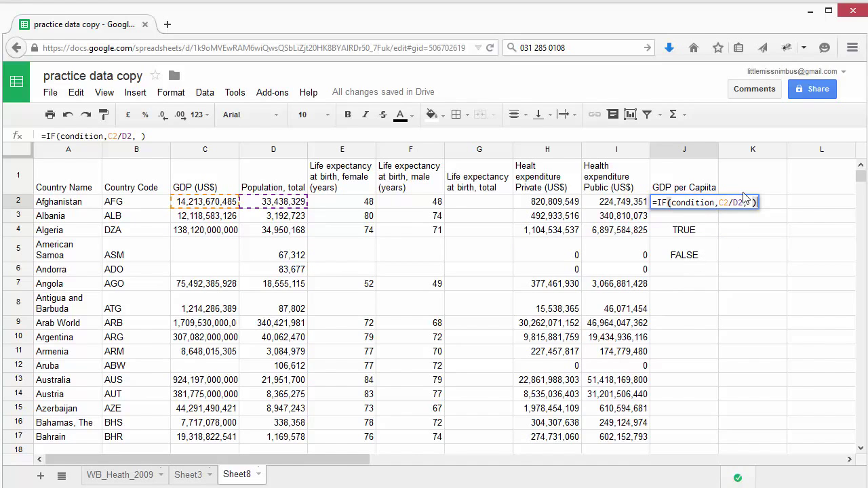
left_click(705, 205)
left_click_drag(715, 204, 671, 204)
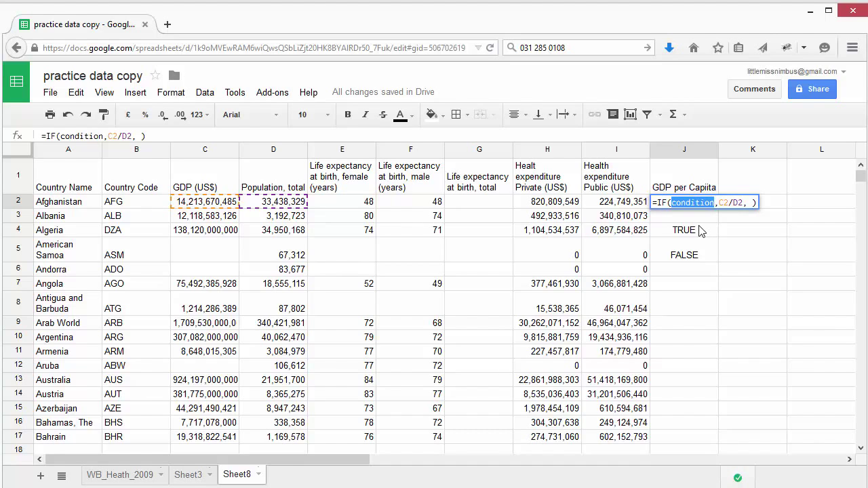
key("ctrl+v")
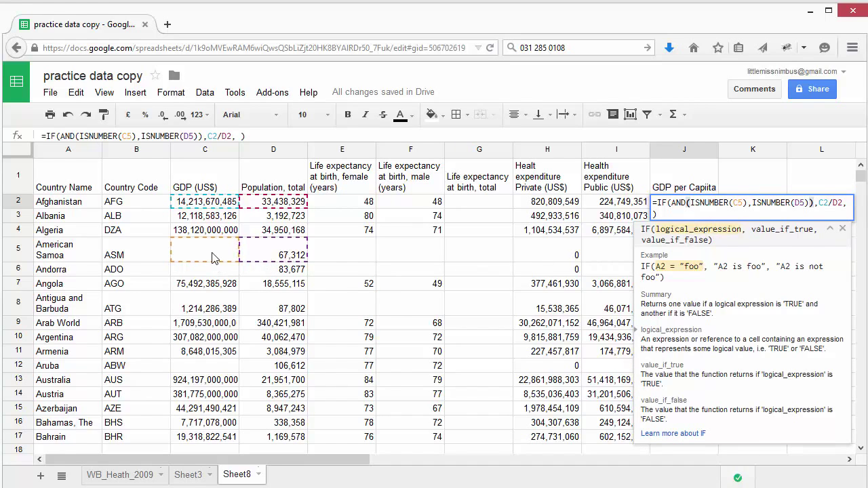
Step: Change the ISNUMBER references in J2's formula to C2 and D2, and enter the formula
left_click(745, 202)
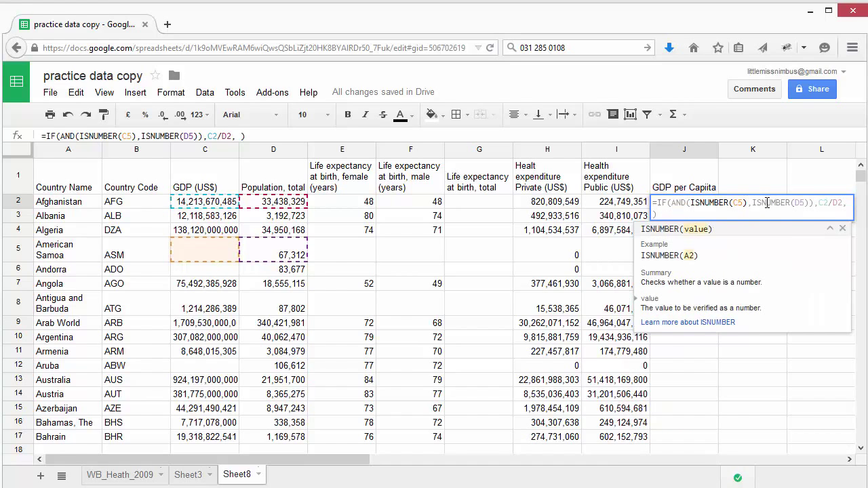
key("BackSpace")
key("BackSpace")
type("C2")
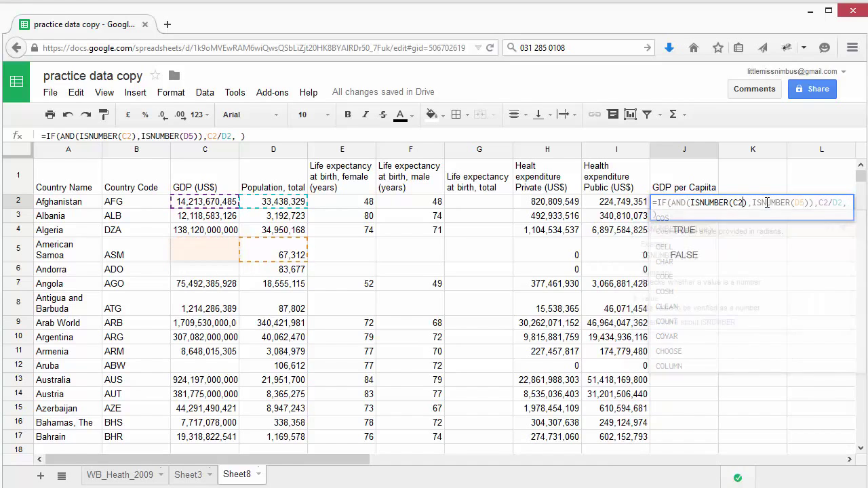
left_click(809, 204)
key("BackSpace")
type("2")
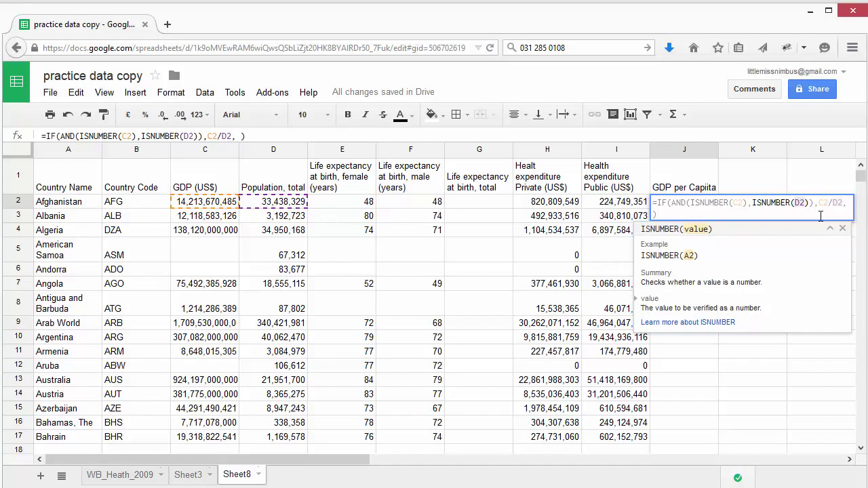
left_click(709, 214)
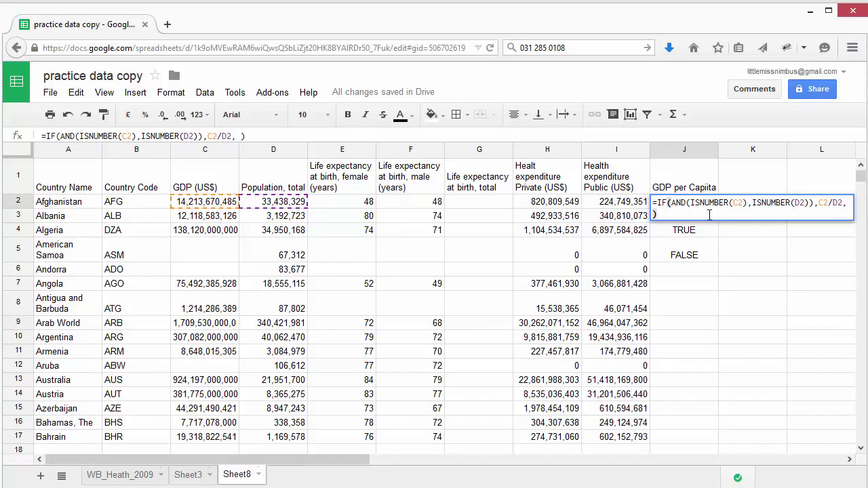
key("Return")
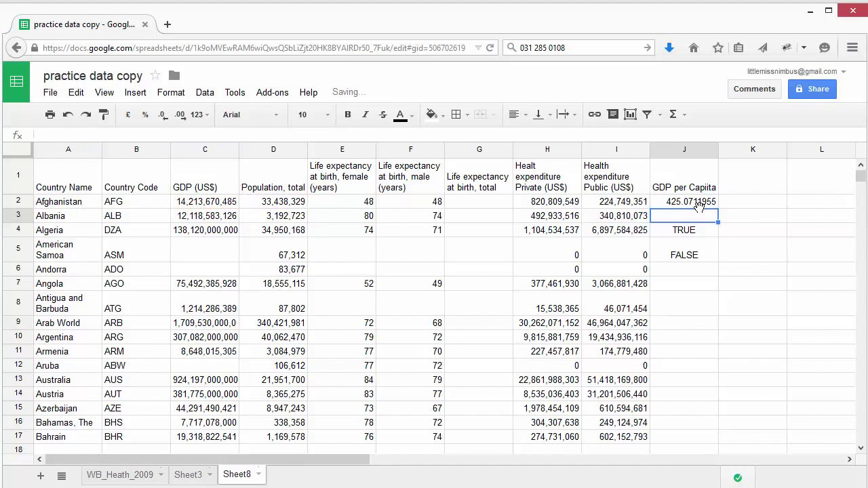
Step: Review the finished IF formula in J2 and fill it down the GDP per Capita column to J17
left_click(694, 204)
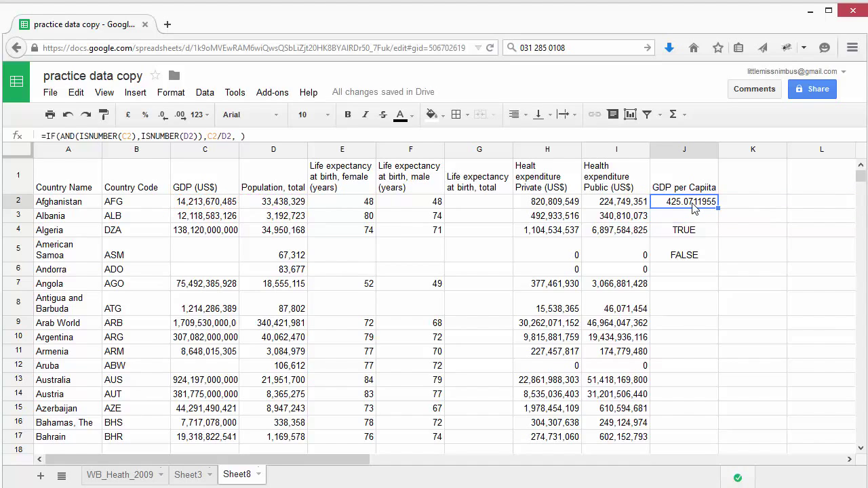
double_click(694, 207)
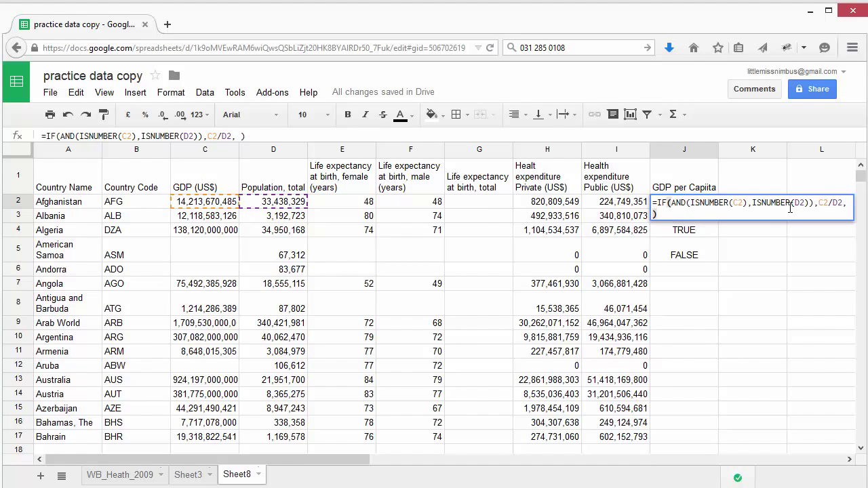
key("Escape")
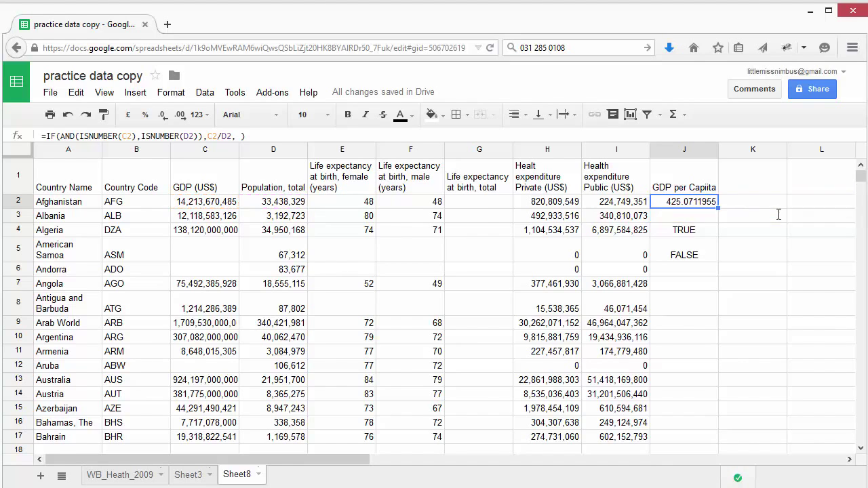
left_click_drag(718, 208, 705, 434)
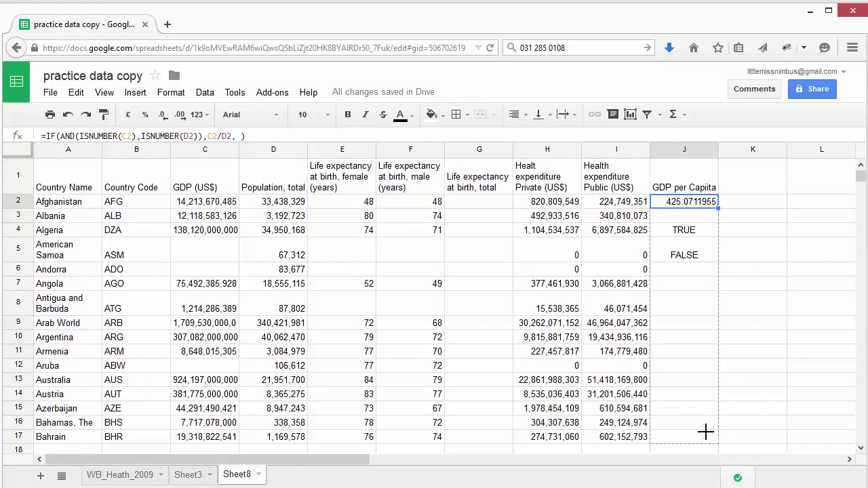
left_click(751, 305)
Step: Check the filled formulas in J5, J6 and J12, the rows where the GDP value is missing
left_click(684, 261)
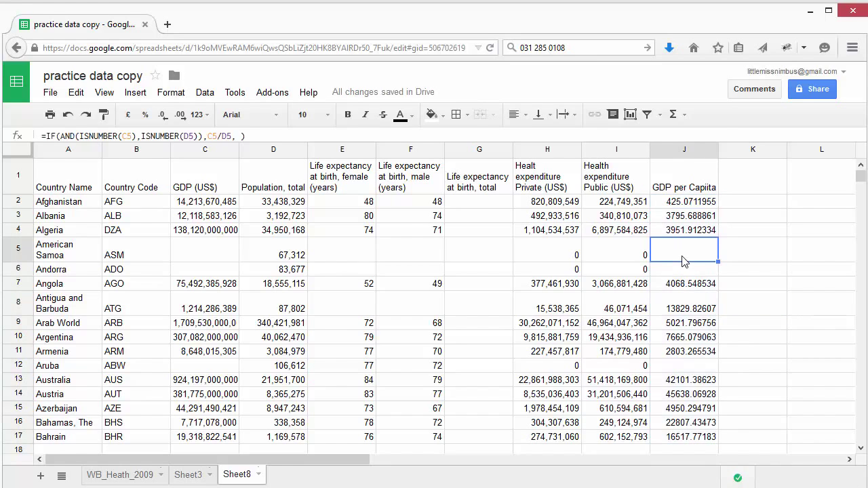
left_click(675, 271)
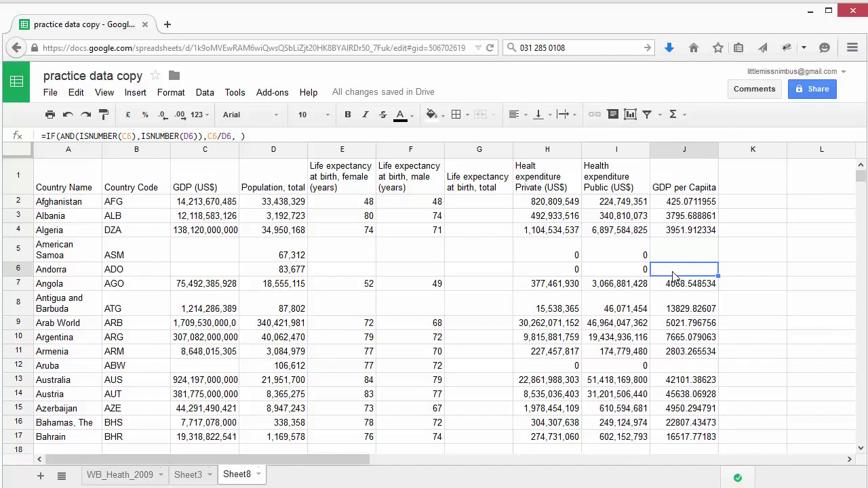
left_click(680, 368)
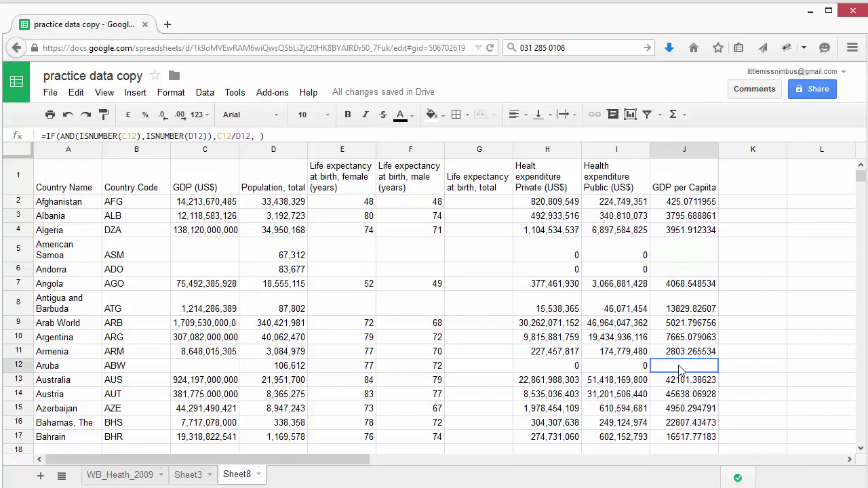
left_click(675, 253)
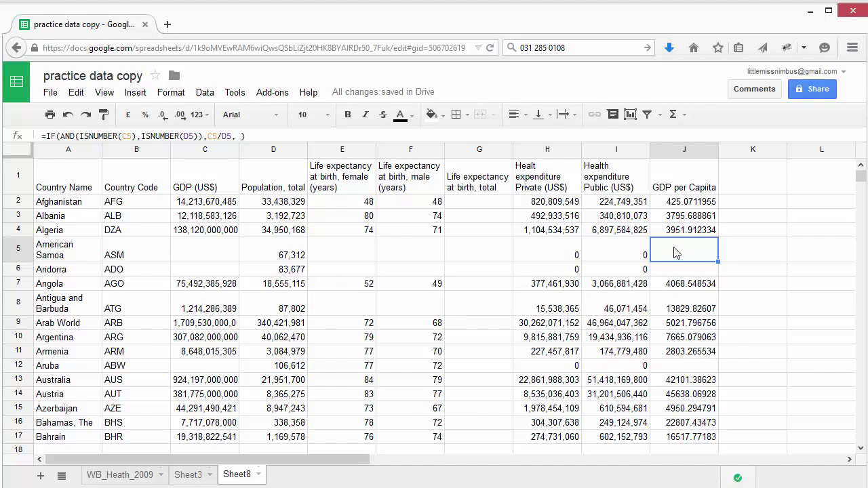
left_click(678, 270)
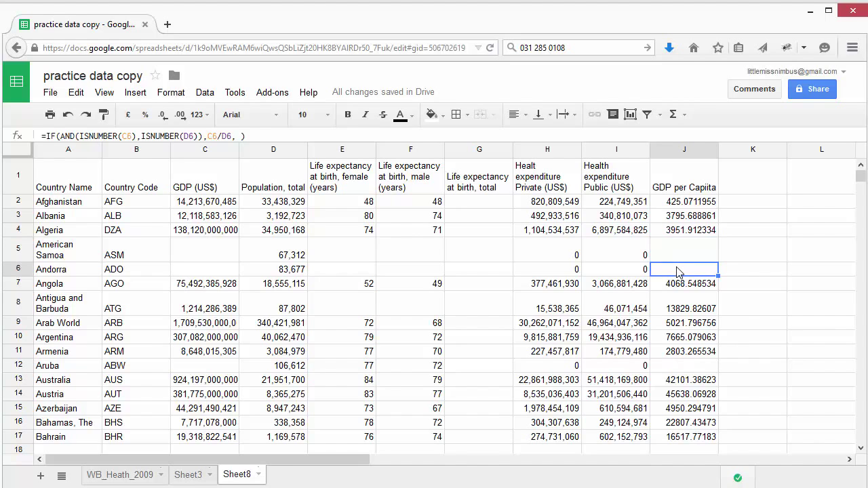